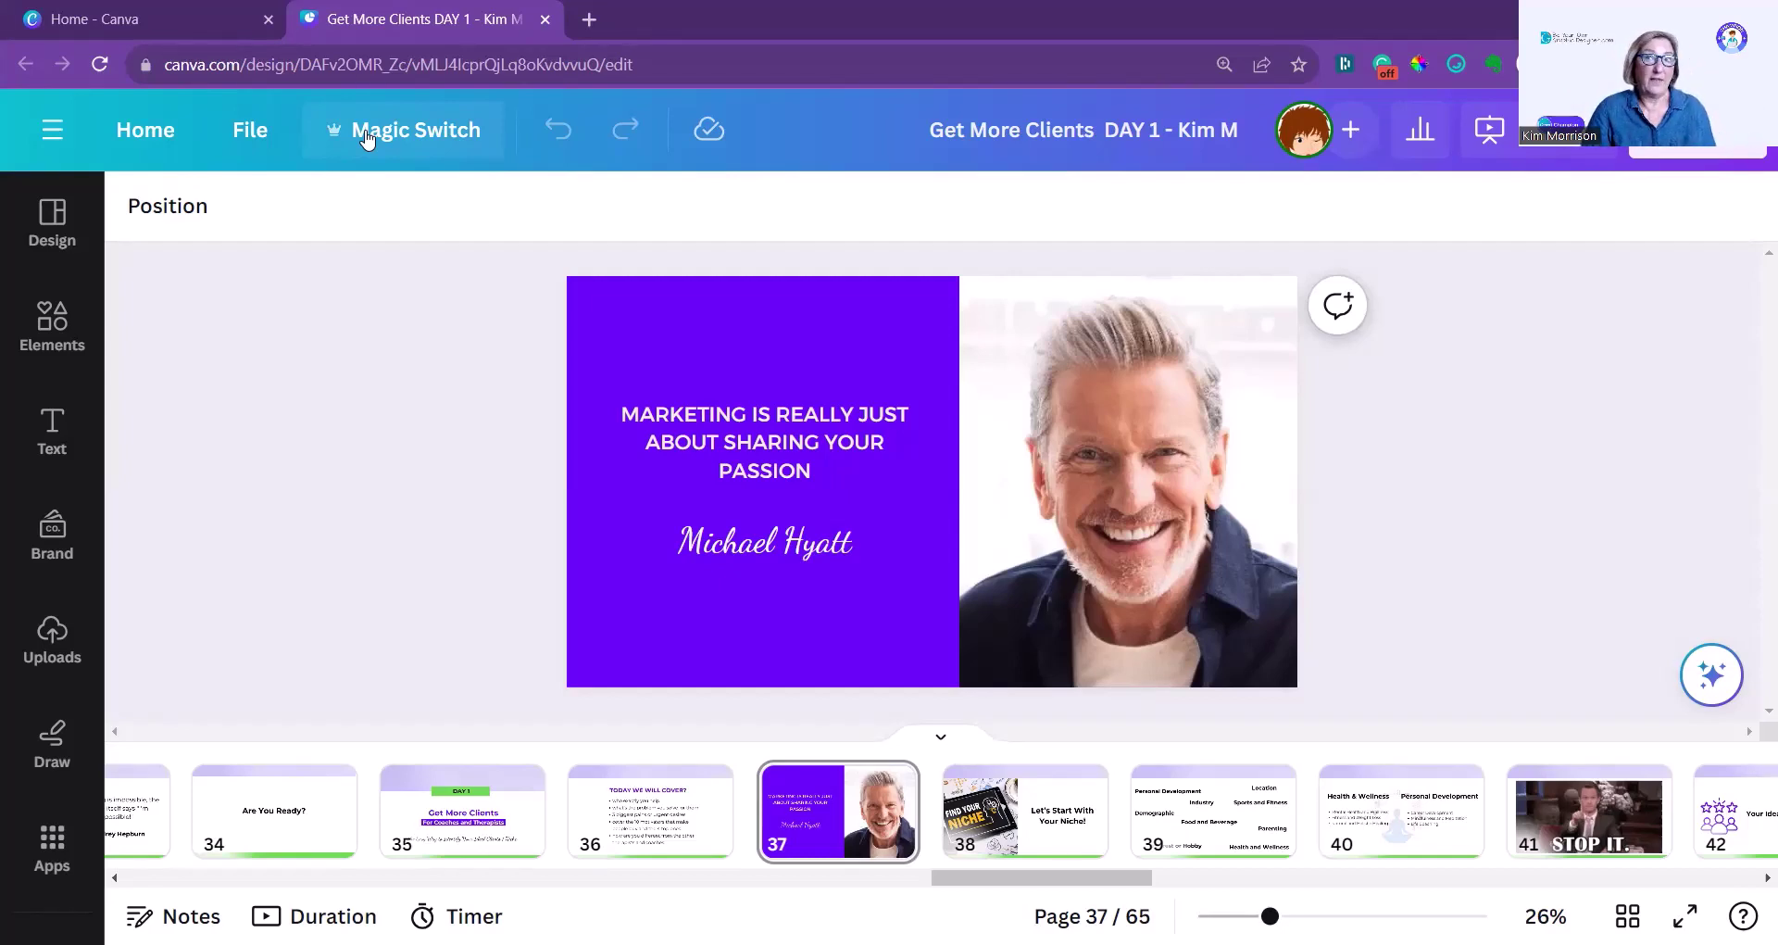
# Step: Open Magic Switch's Translate options and scroll the target language list to Portuguese
pyautogui.click(367, 137)
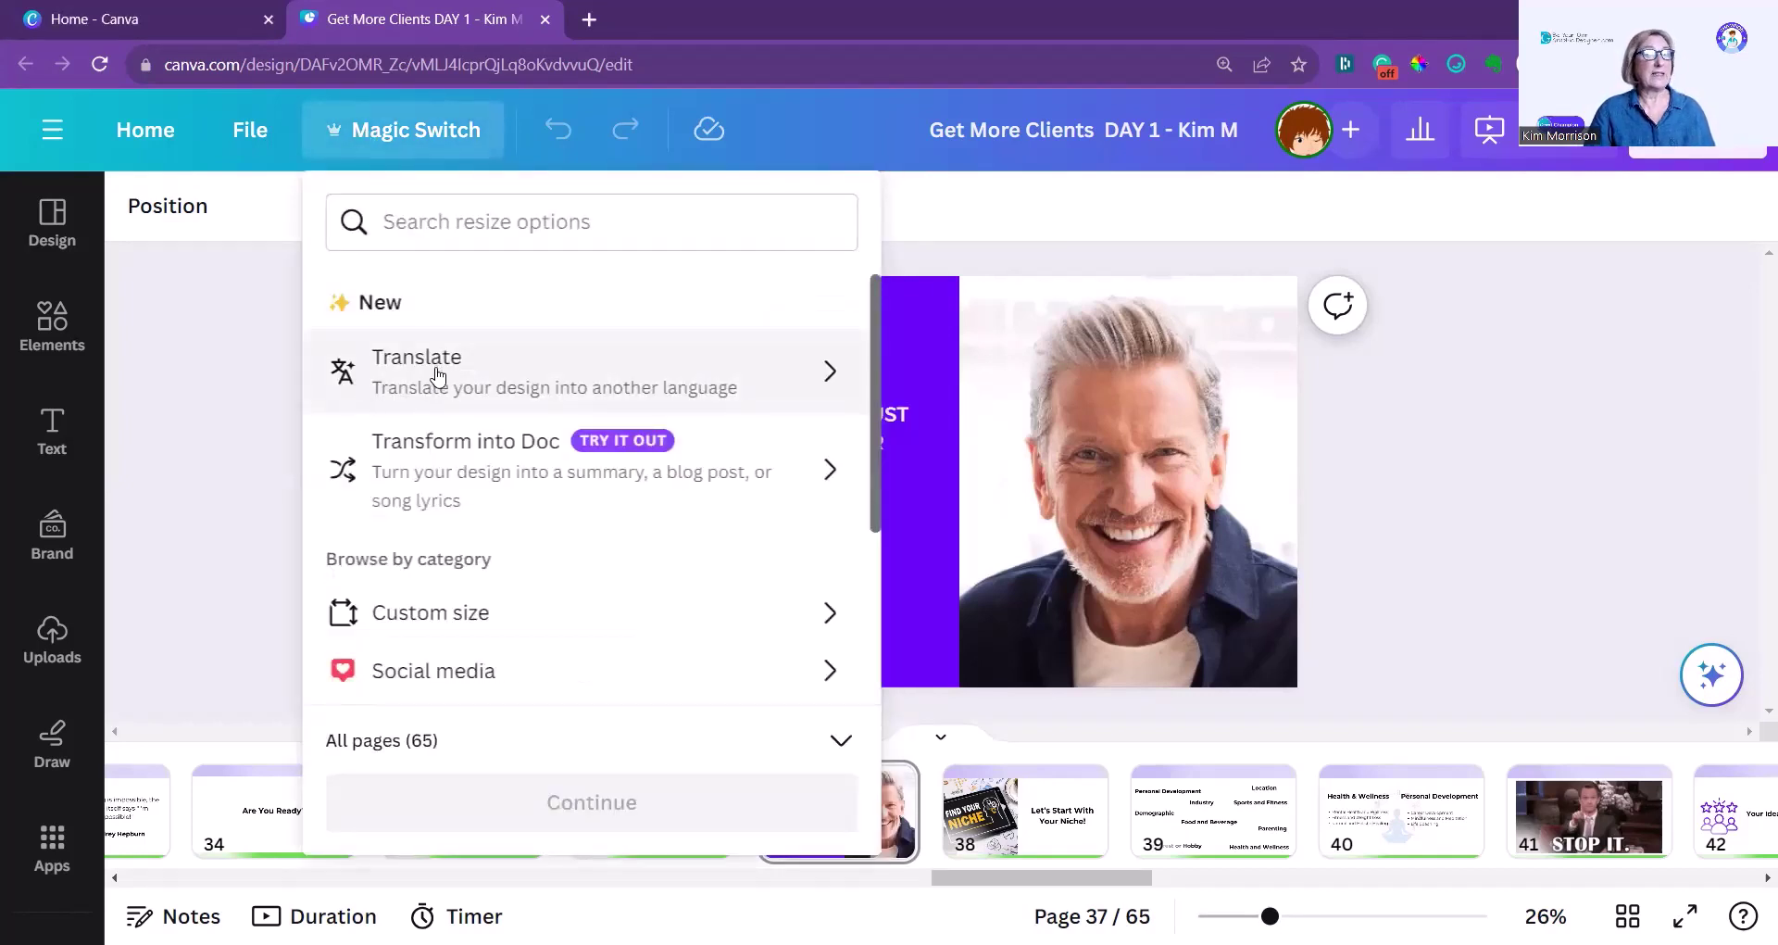
pyautogui.click(438, 379)
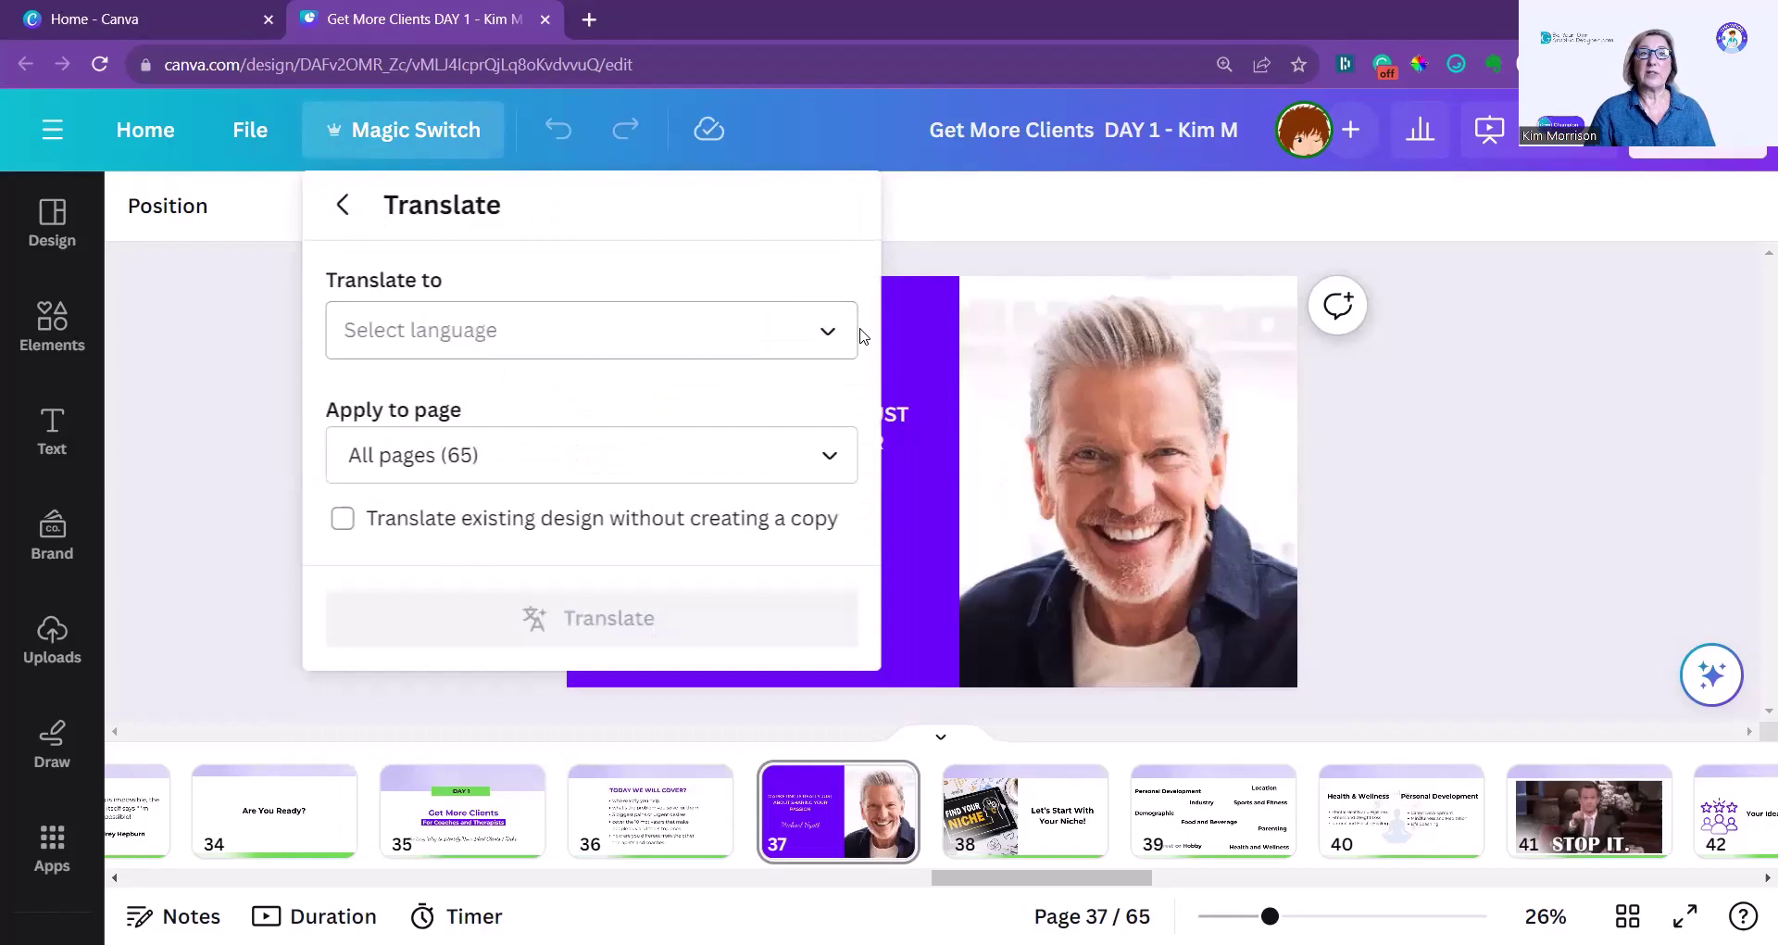
pyautogui.click(819, 336)
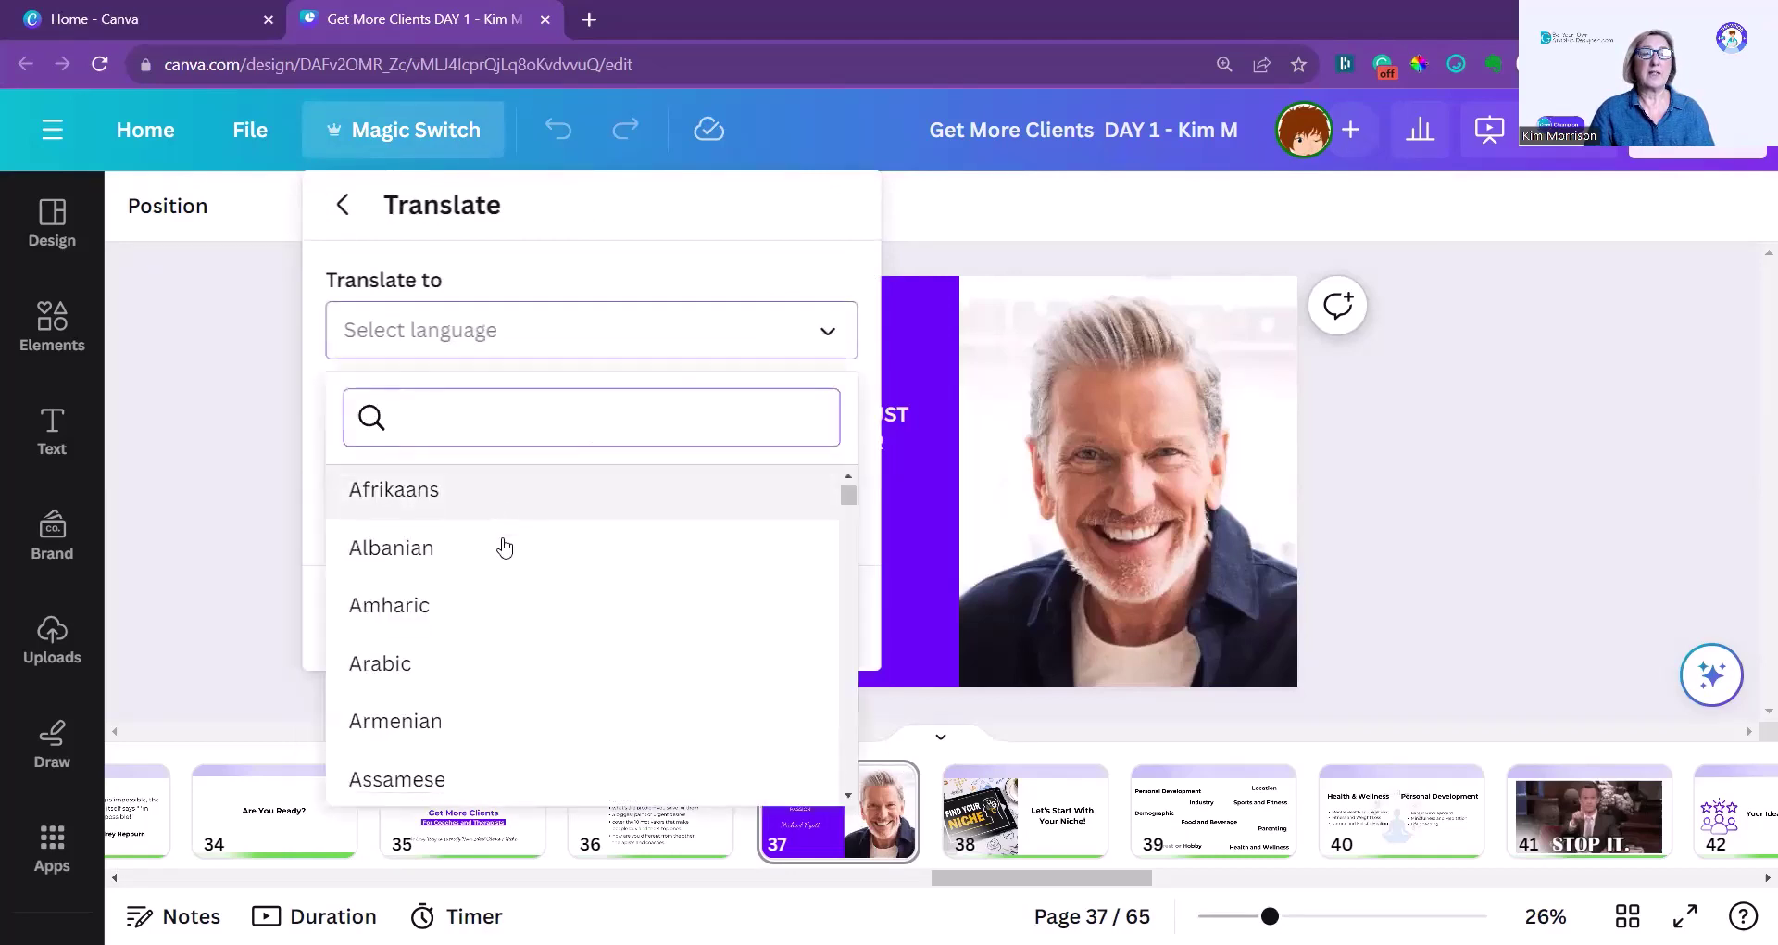
pyautogui.scroll(-5, 505, 546)
pyautogui.scroll(-20, 505, 547)
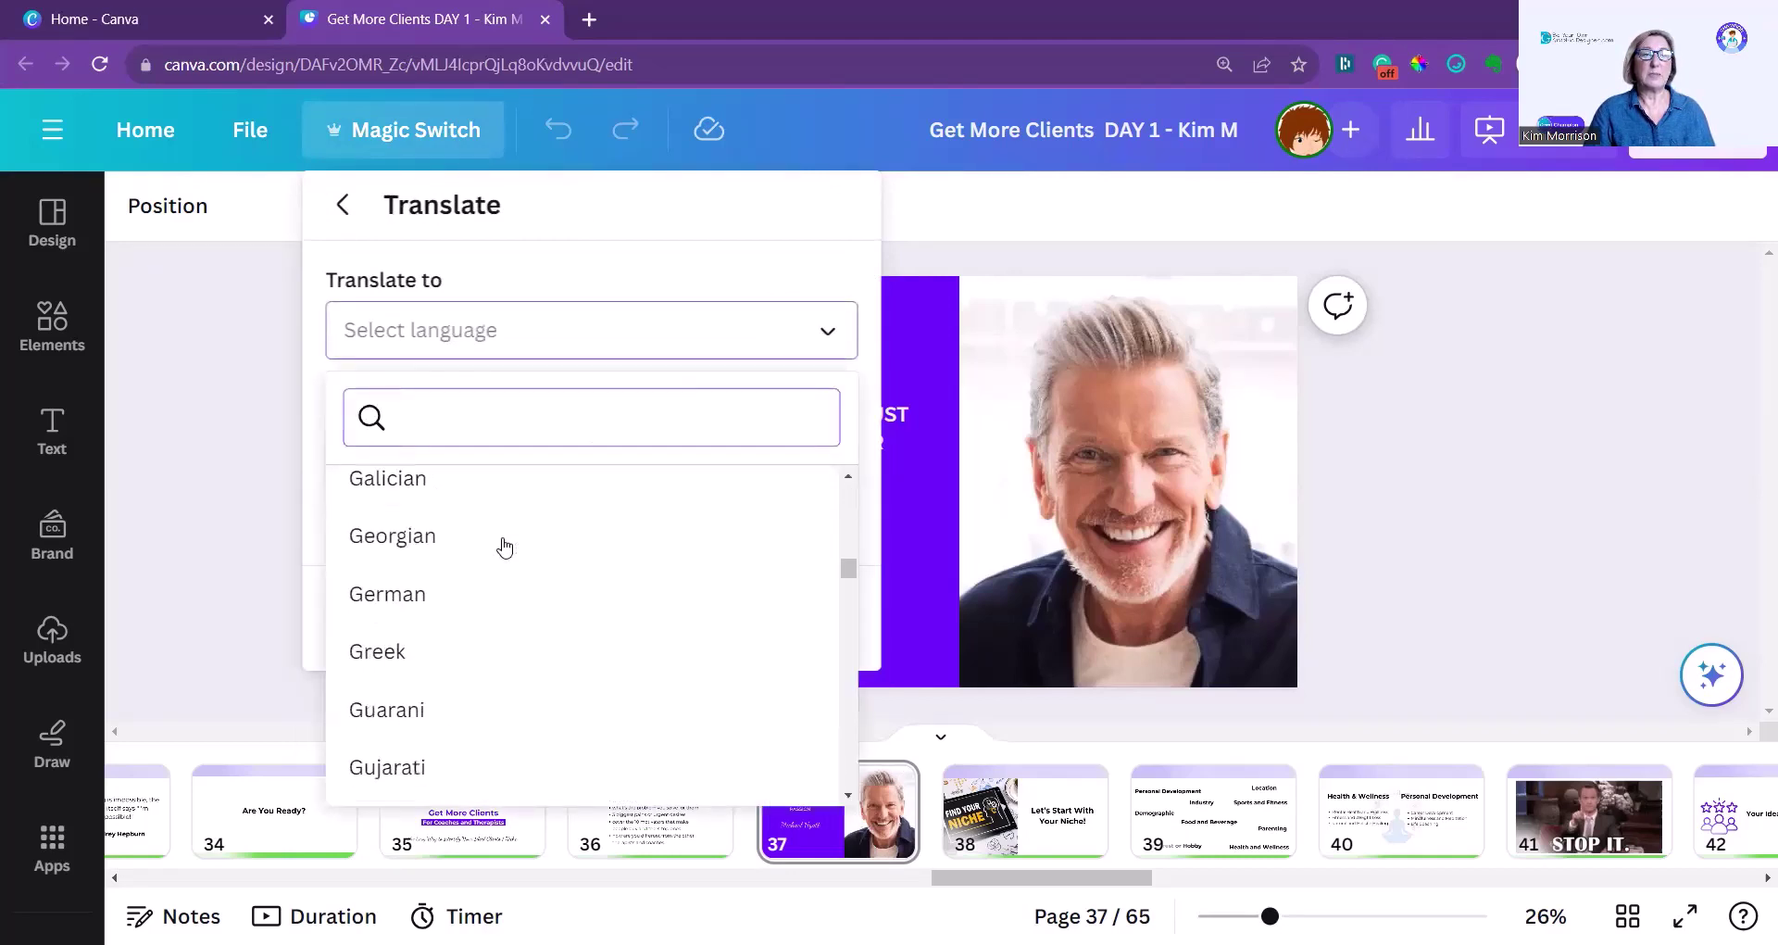
pyautogui.scroll(-15, 505, 548)
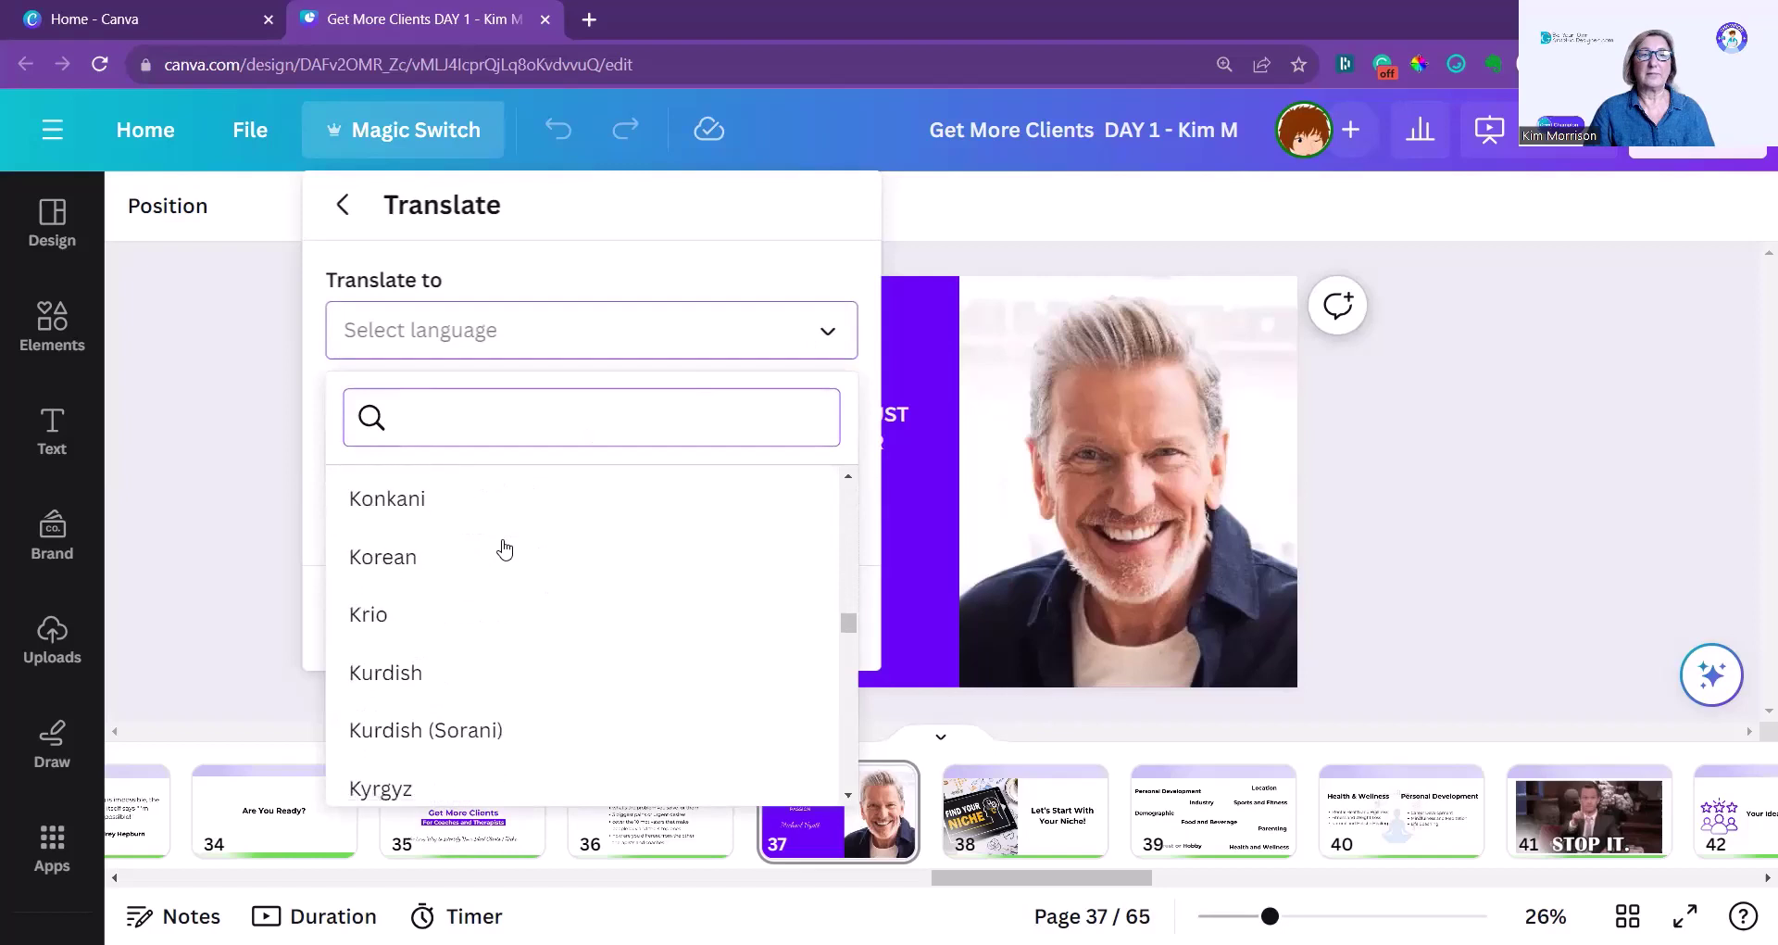
pyautogui.scroll(-15, 505, 549)
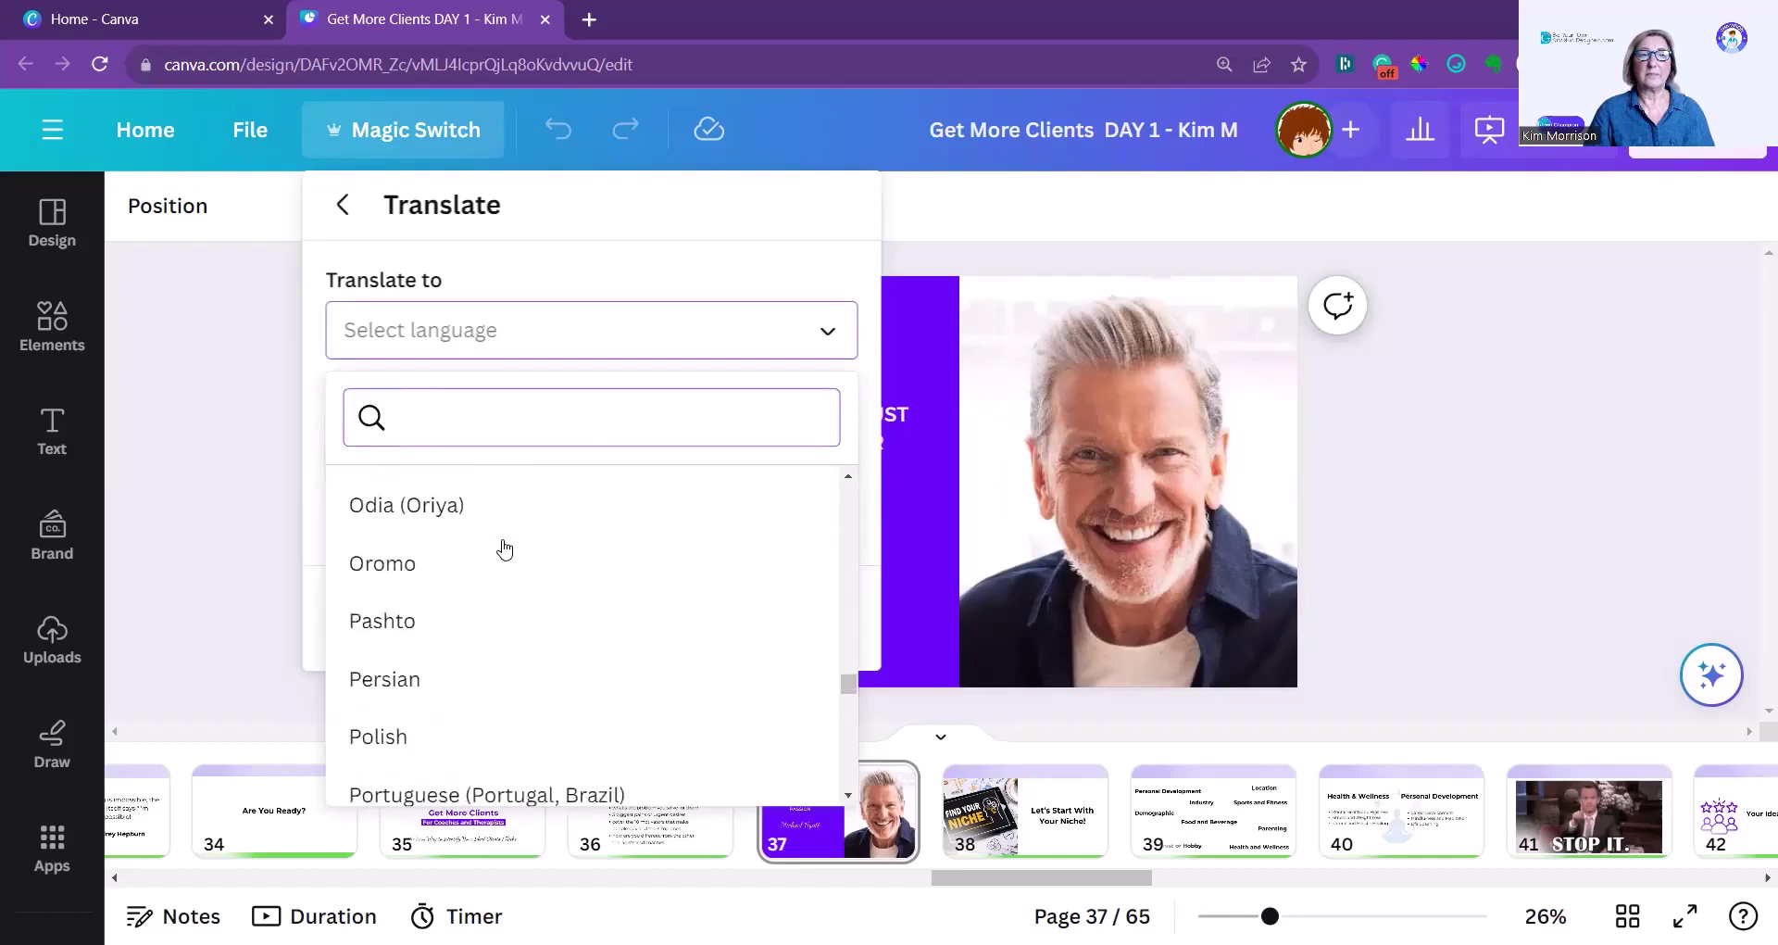
pyautogui.scroll(1, 504, 551)
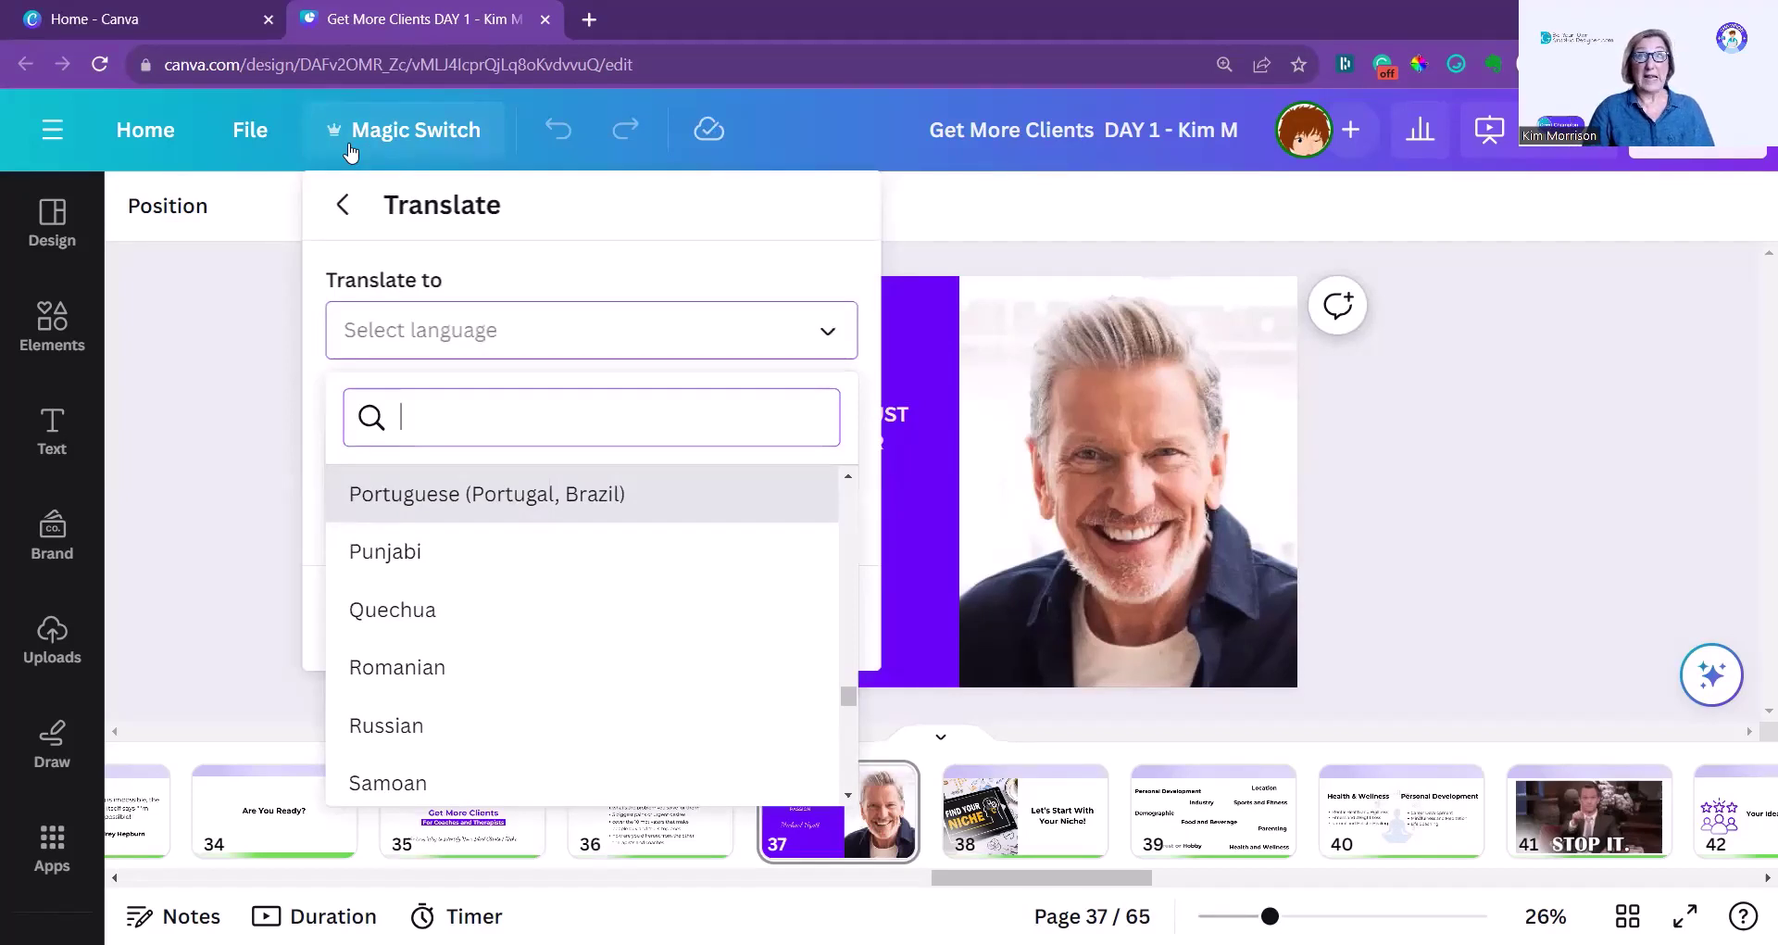
# Step: Translate only the current page 37 into Portuguese (Portugal, Brazil) as a separate copy
pyautogui.click(463, 498)
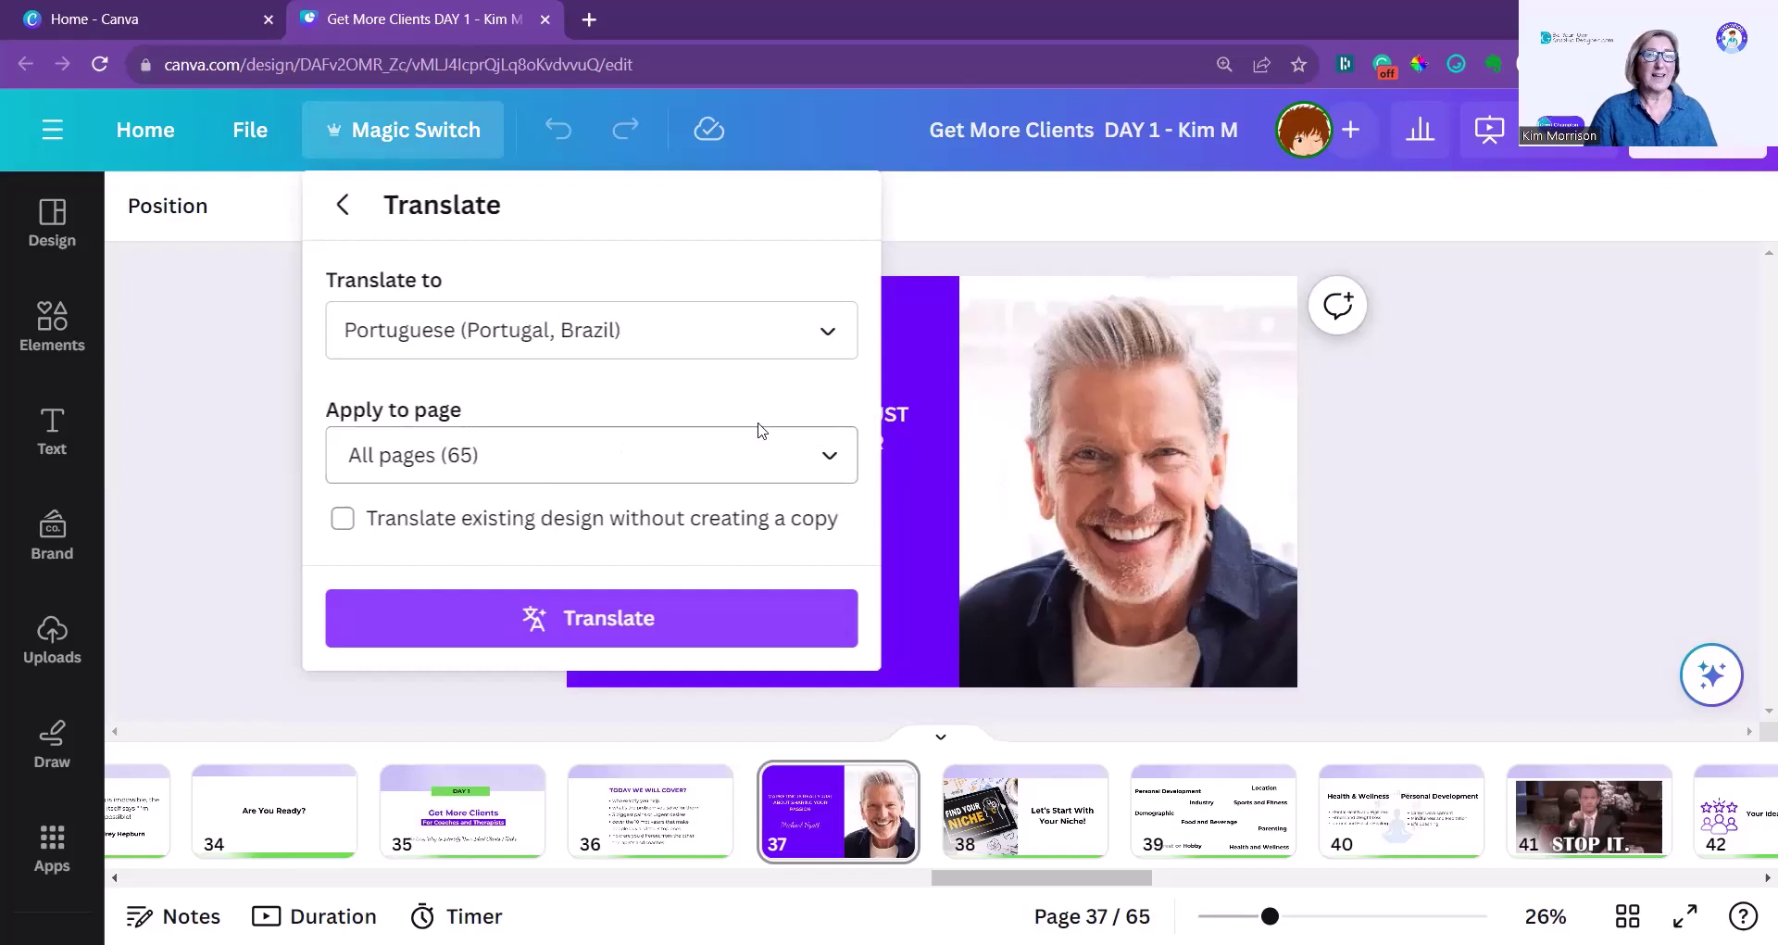
pyautogui.click(827, 472)
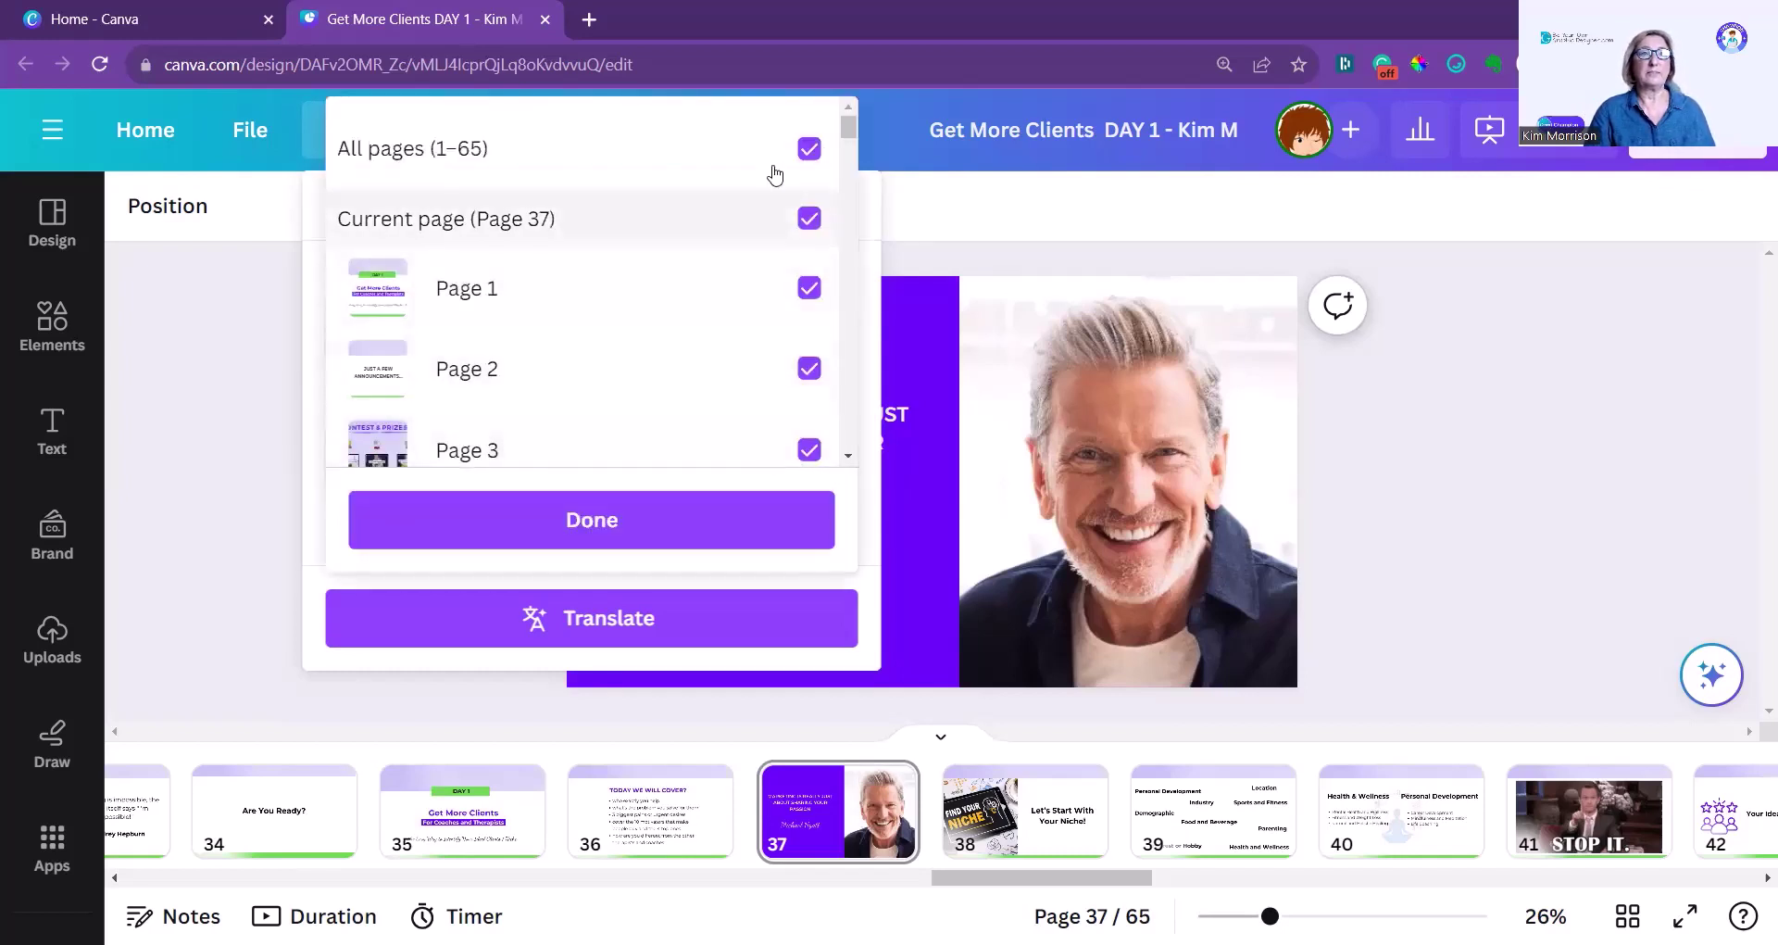
pyautogui.click(810, 149)
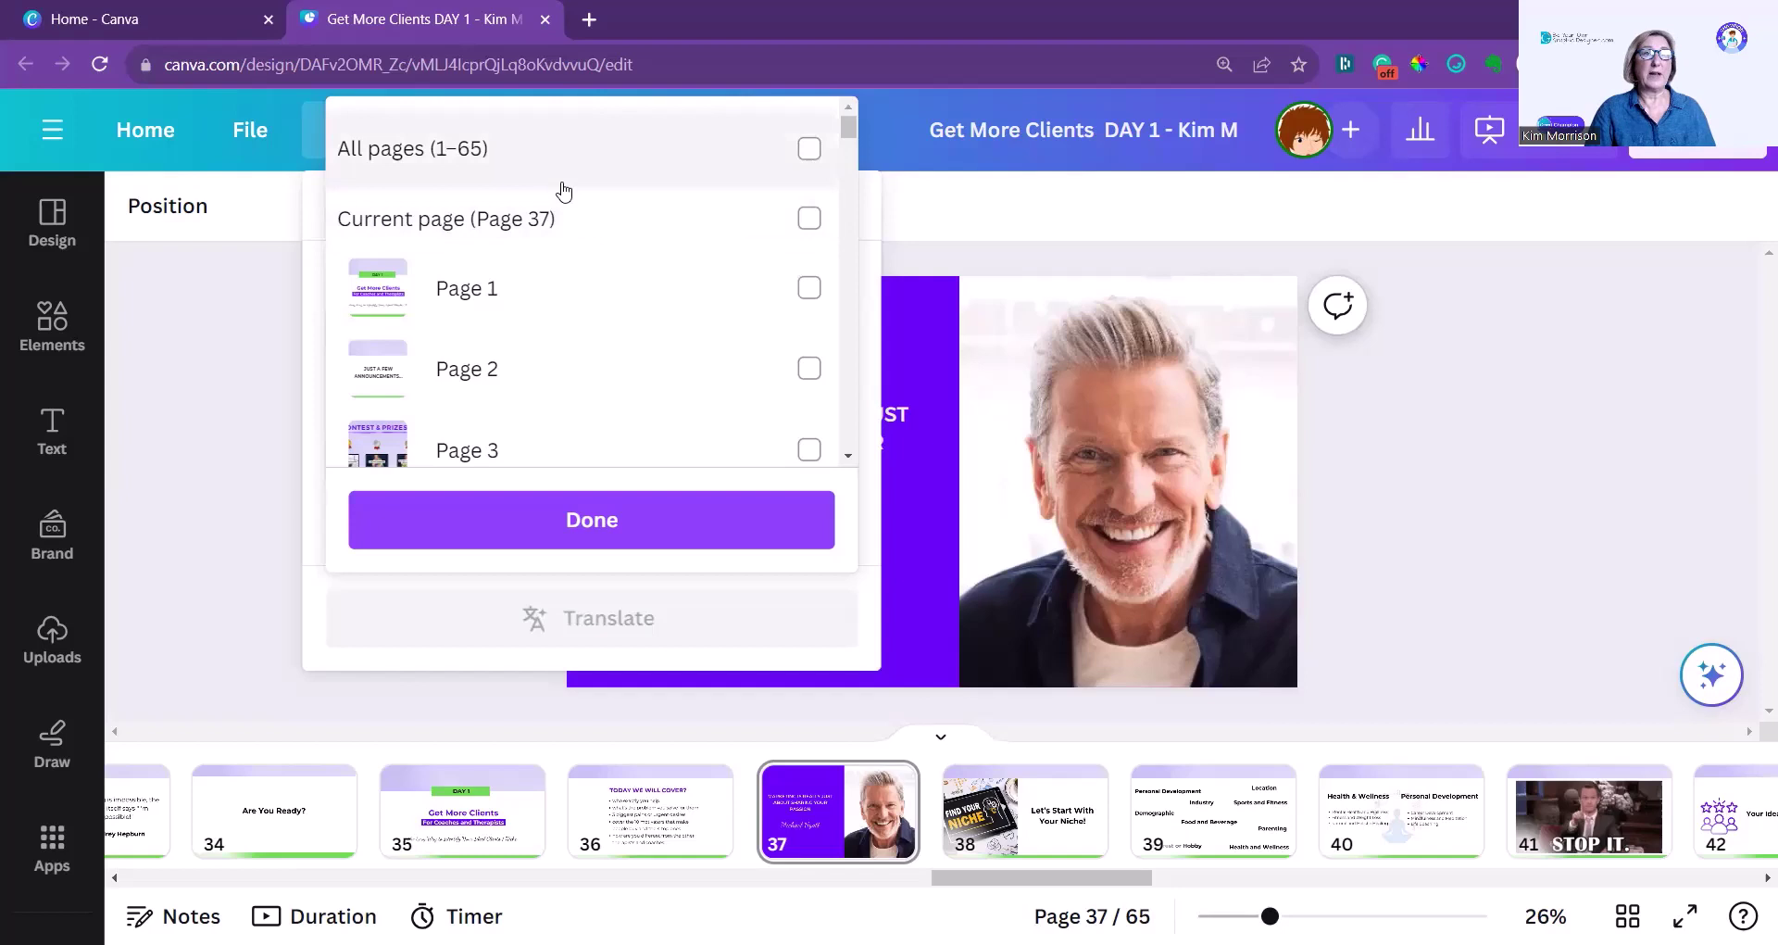
pyautogui.click(809, 151)
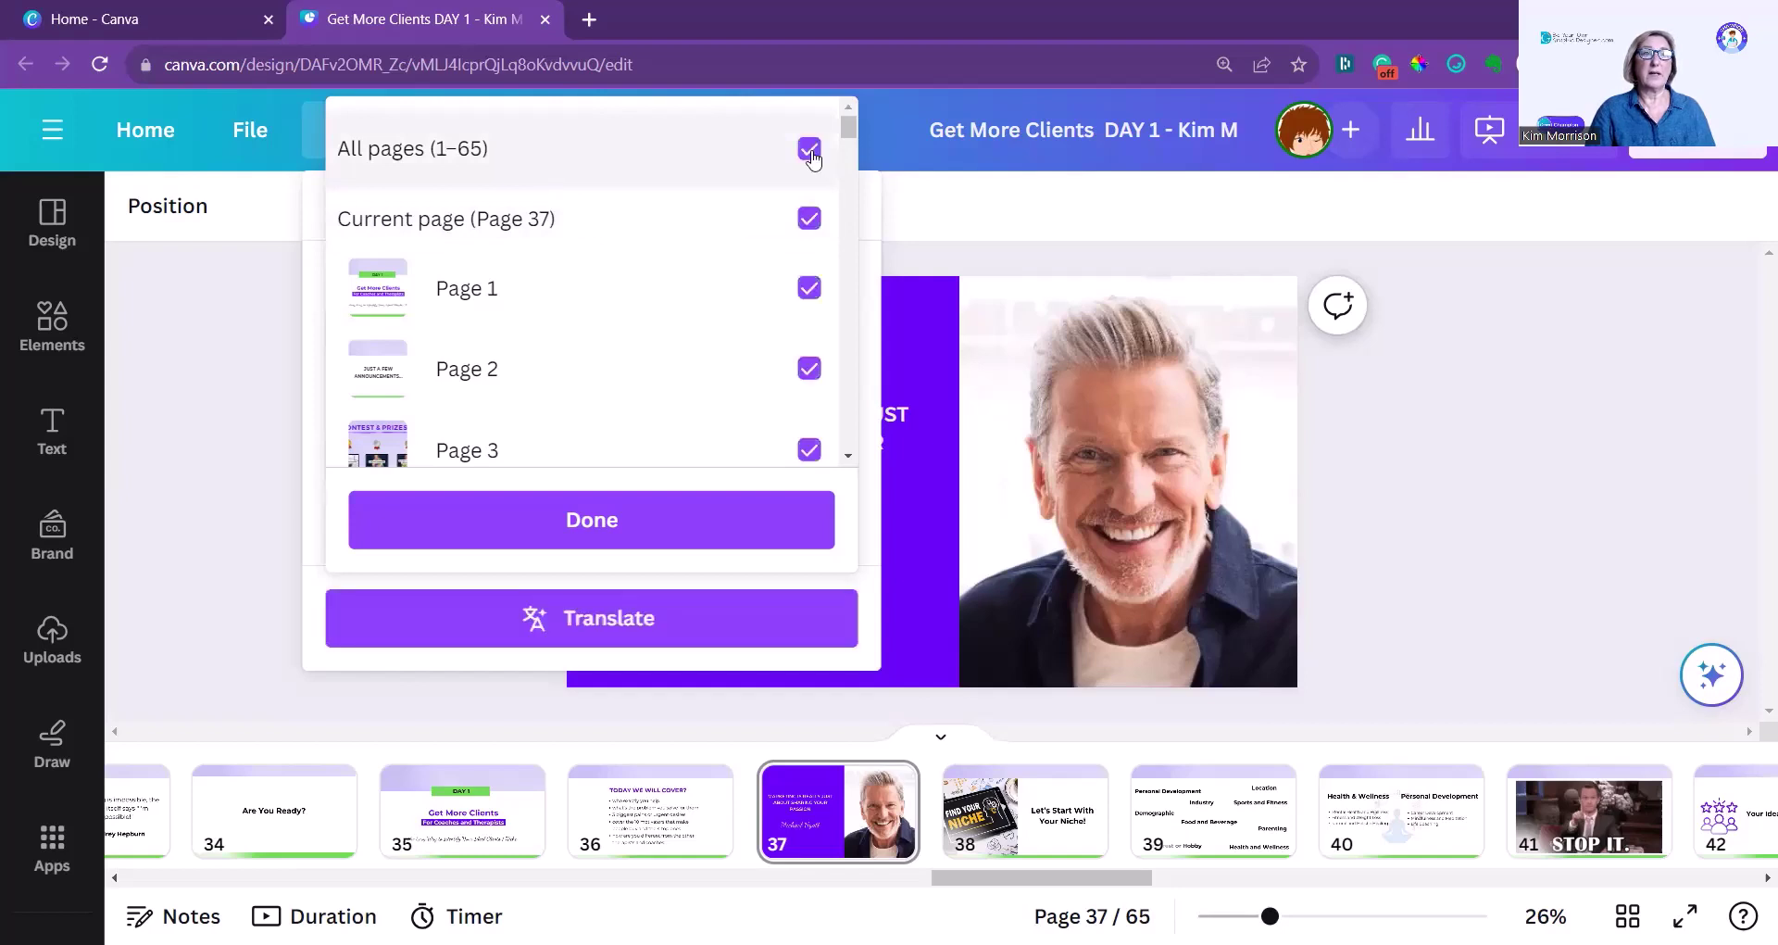
pyautogui.click(810, 149)
pyautogui.click(809, 218)
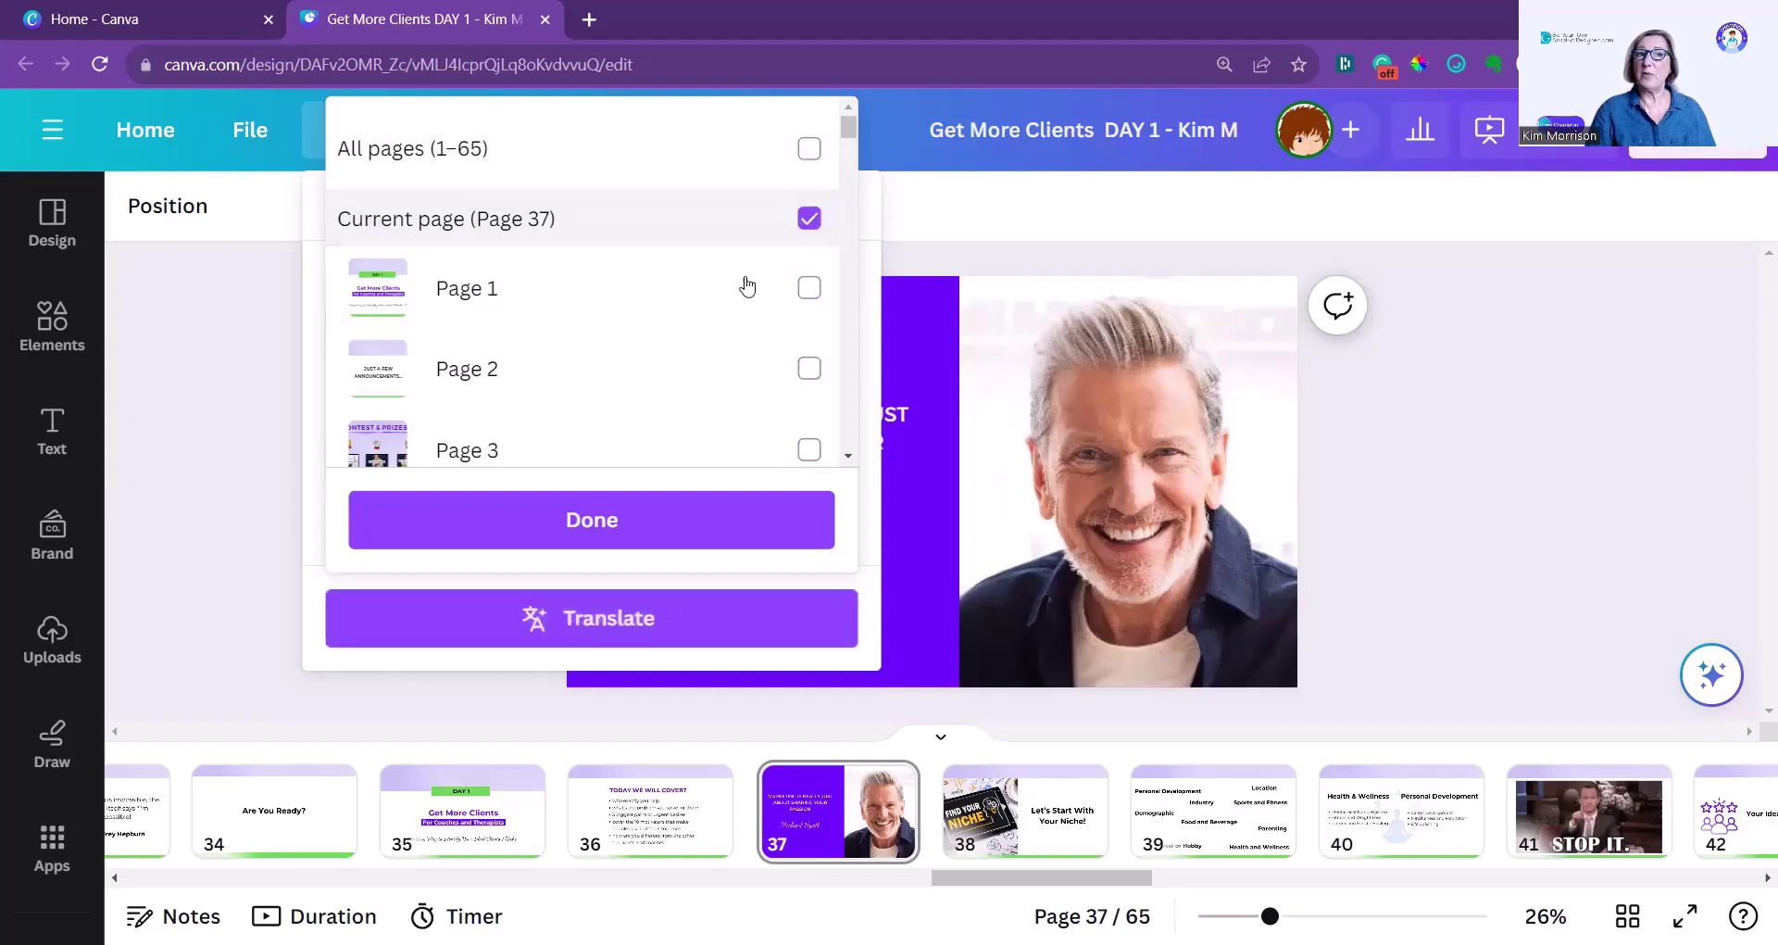
pyautogui.click(584, 519)
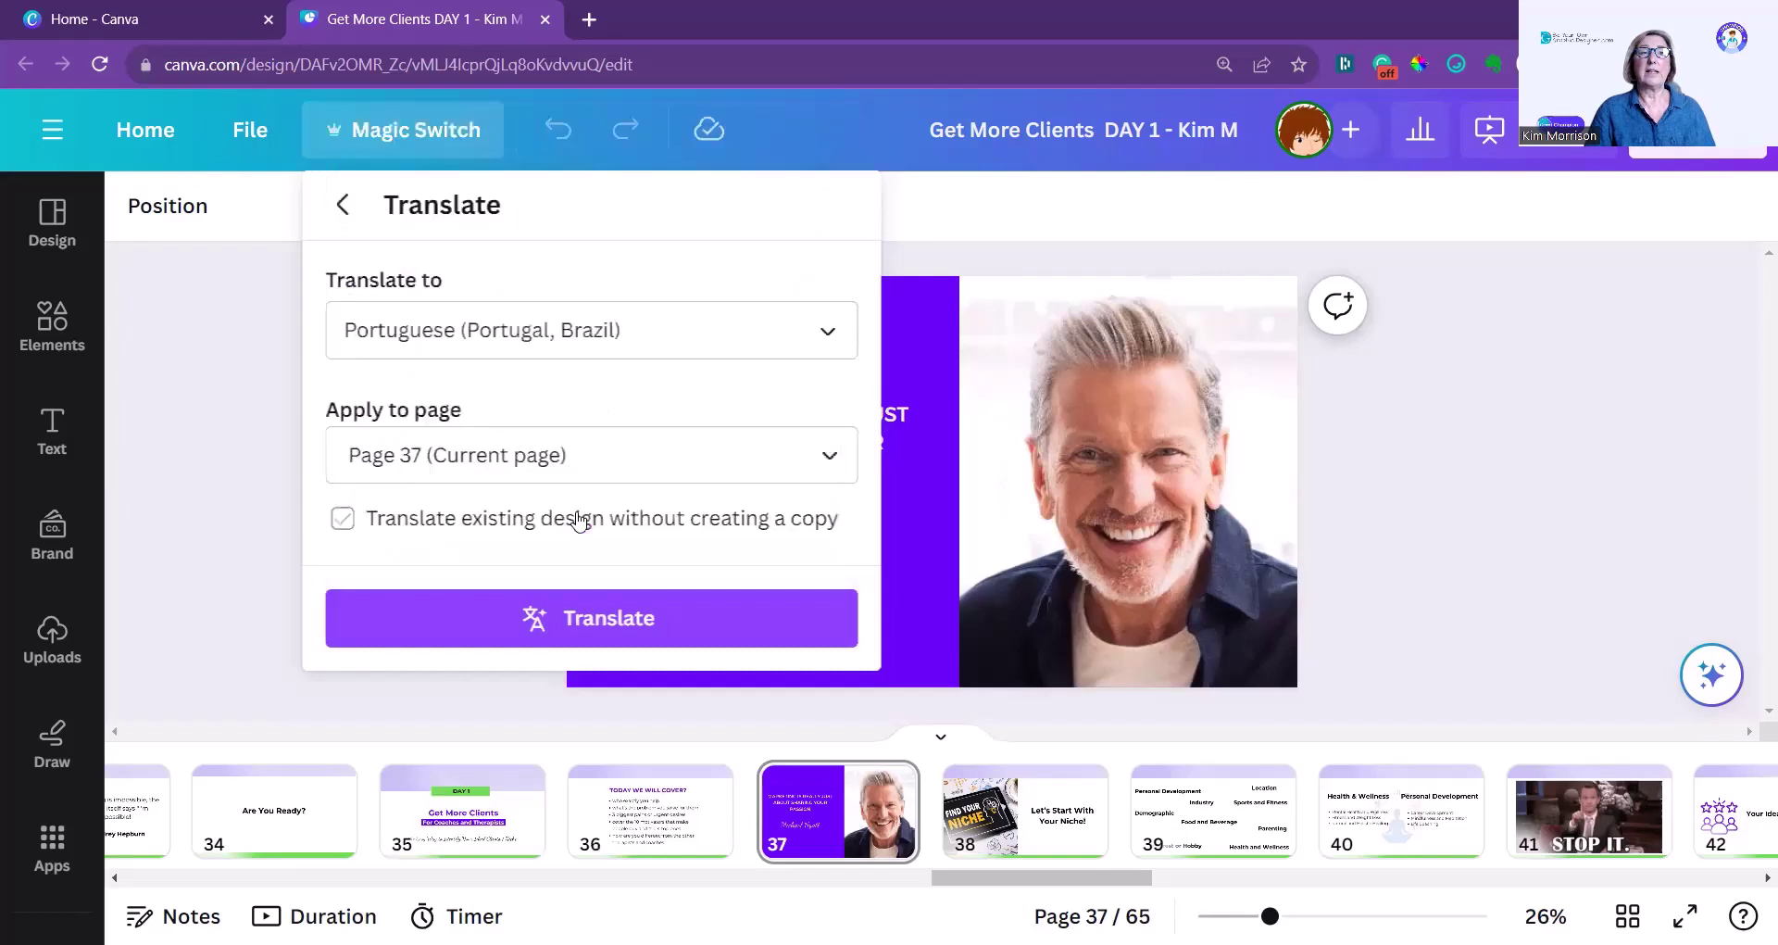
pyautogui.click(556, 625)
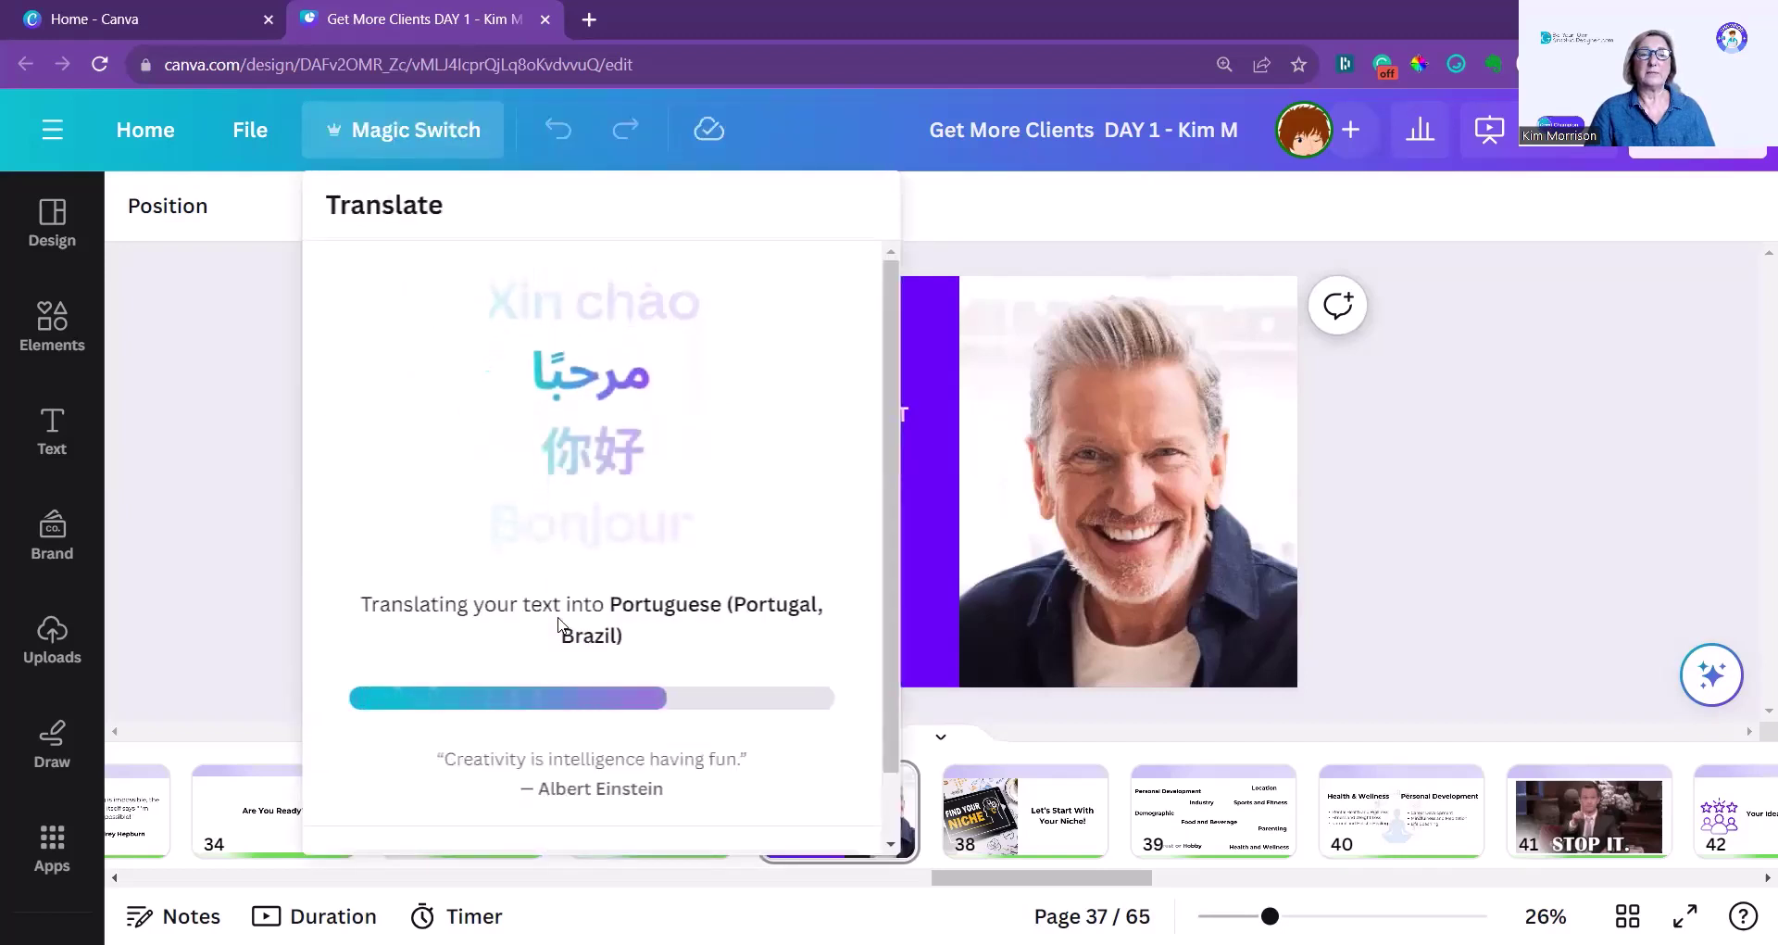
# Step: View the translated Portuguese copy, then go back to the original presentation and dismiss the Copied & translated popup
pyautogui.click(595, 504)
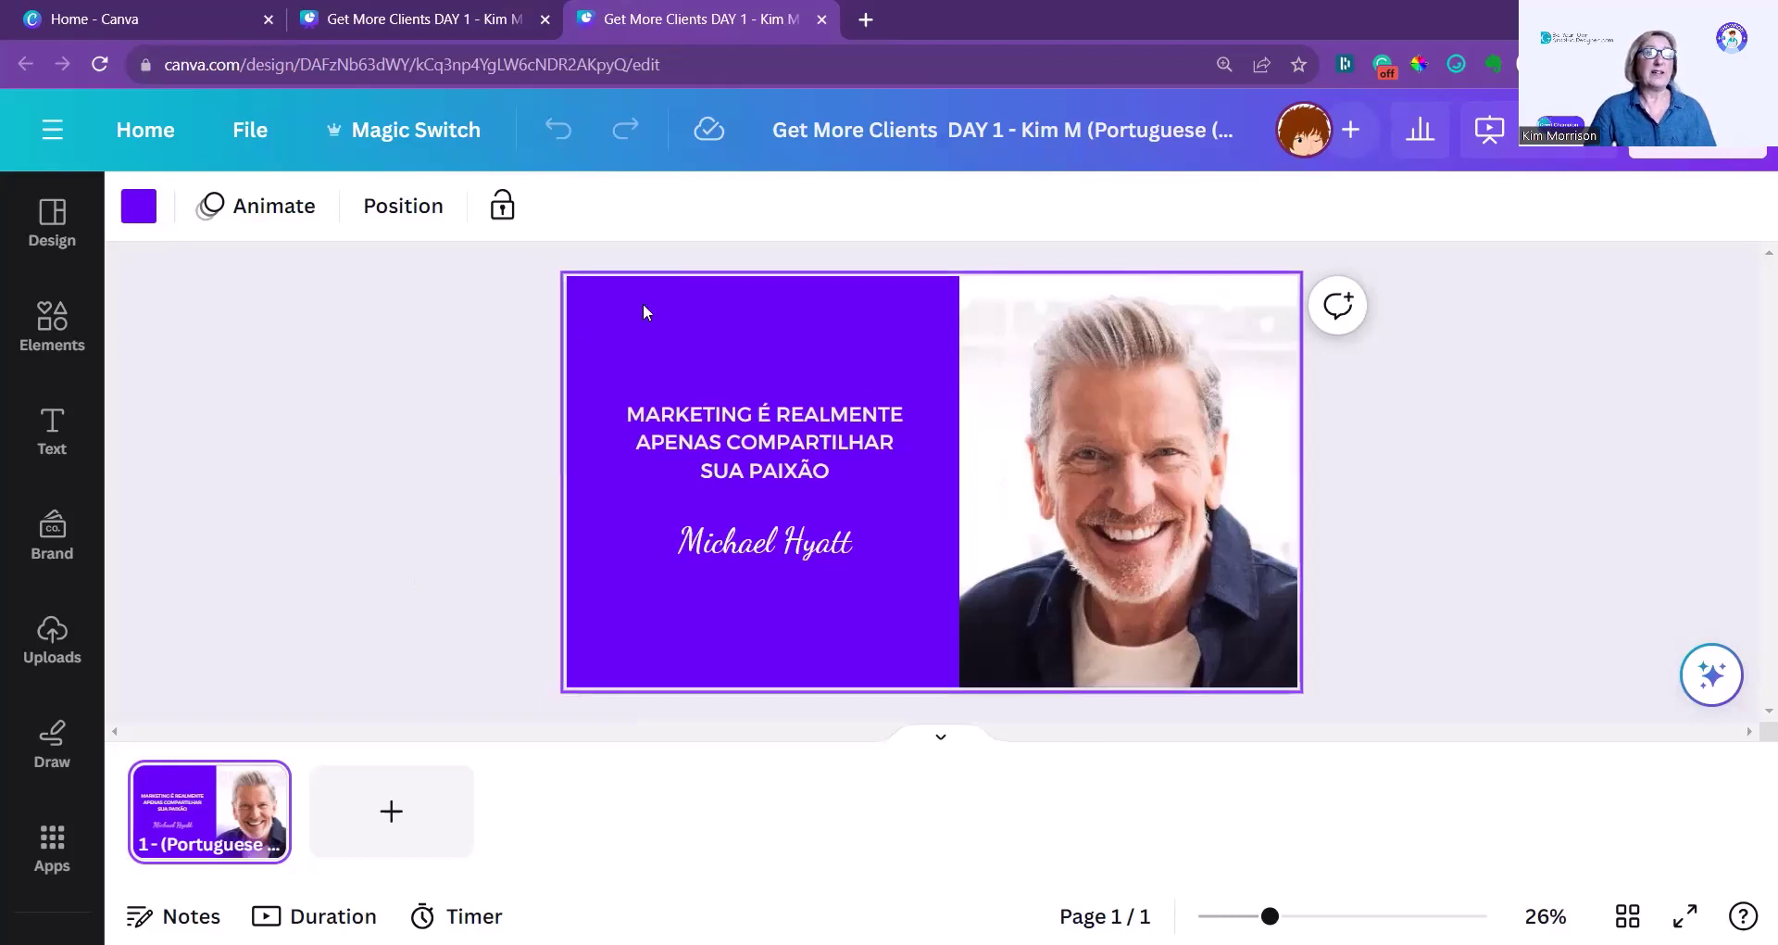
pyautogui.click(414, 19)
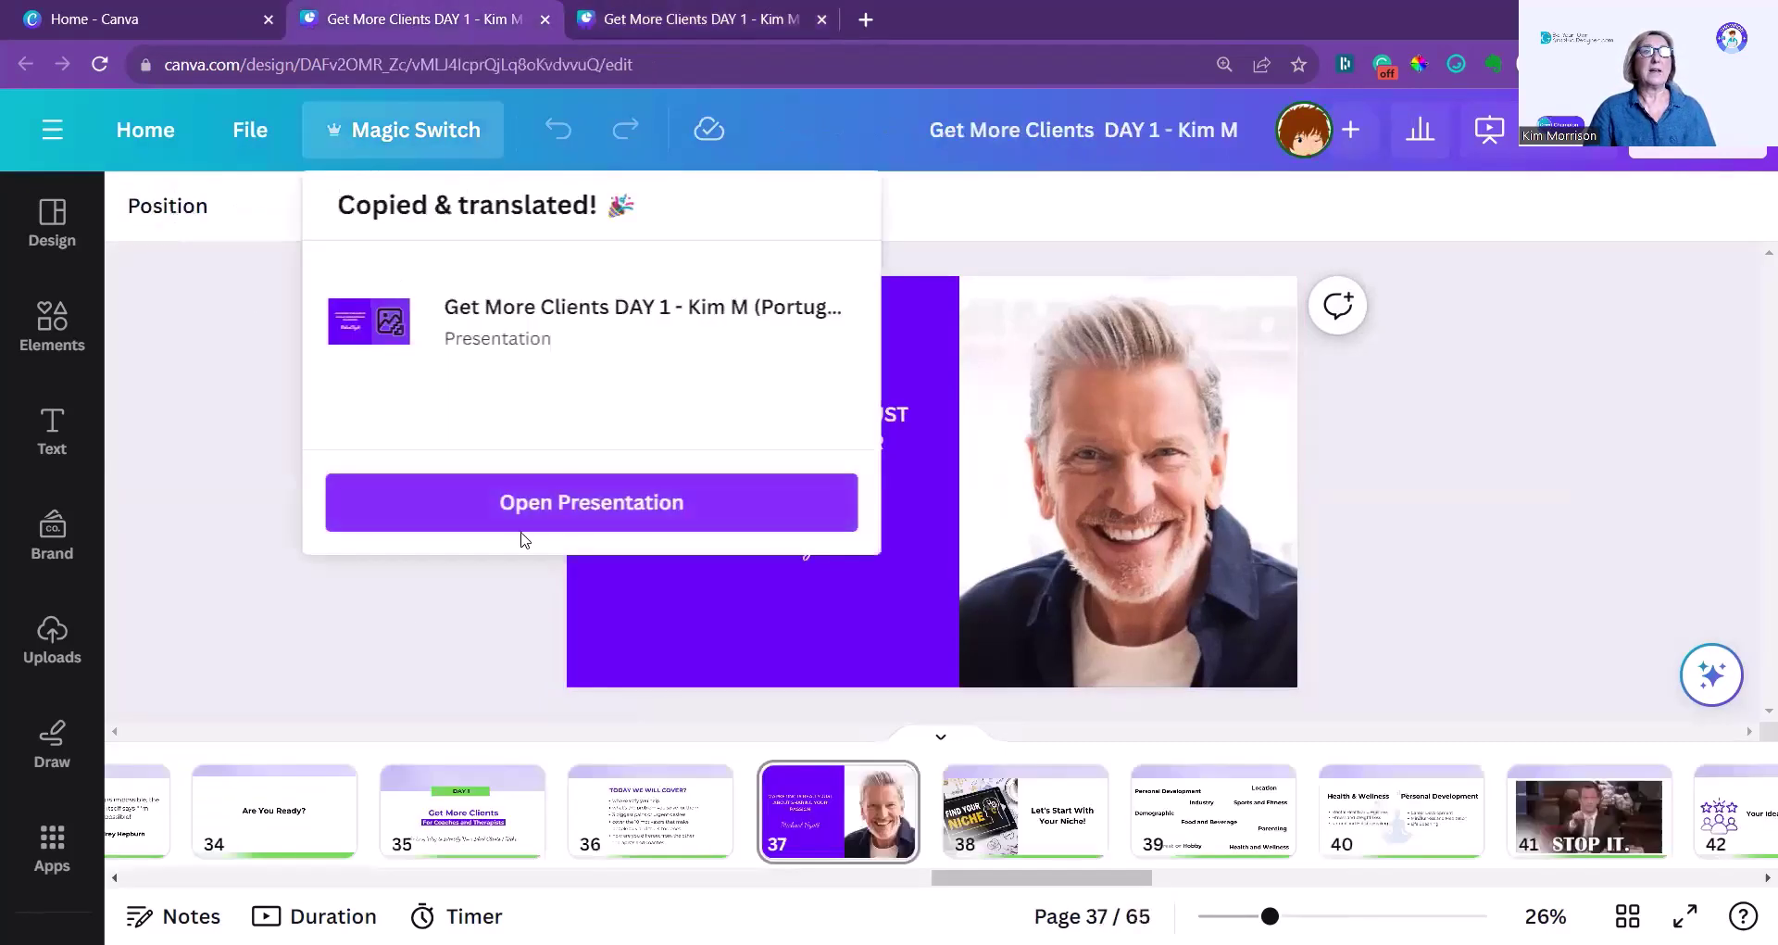
pyautogui.click(238, 440)
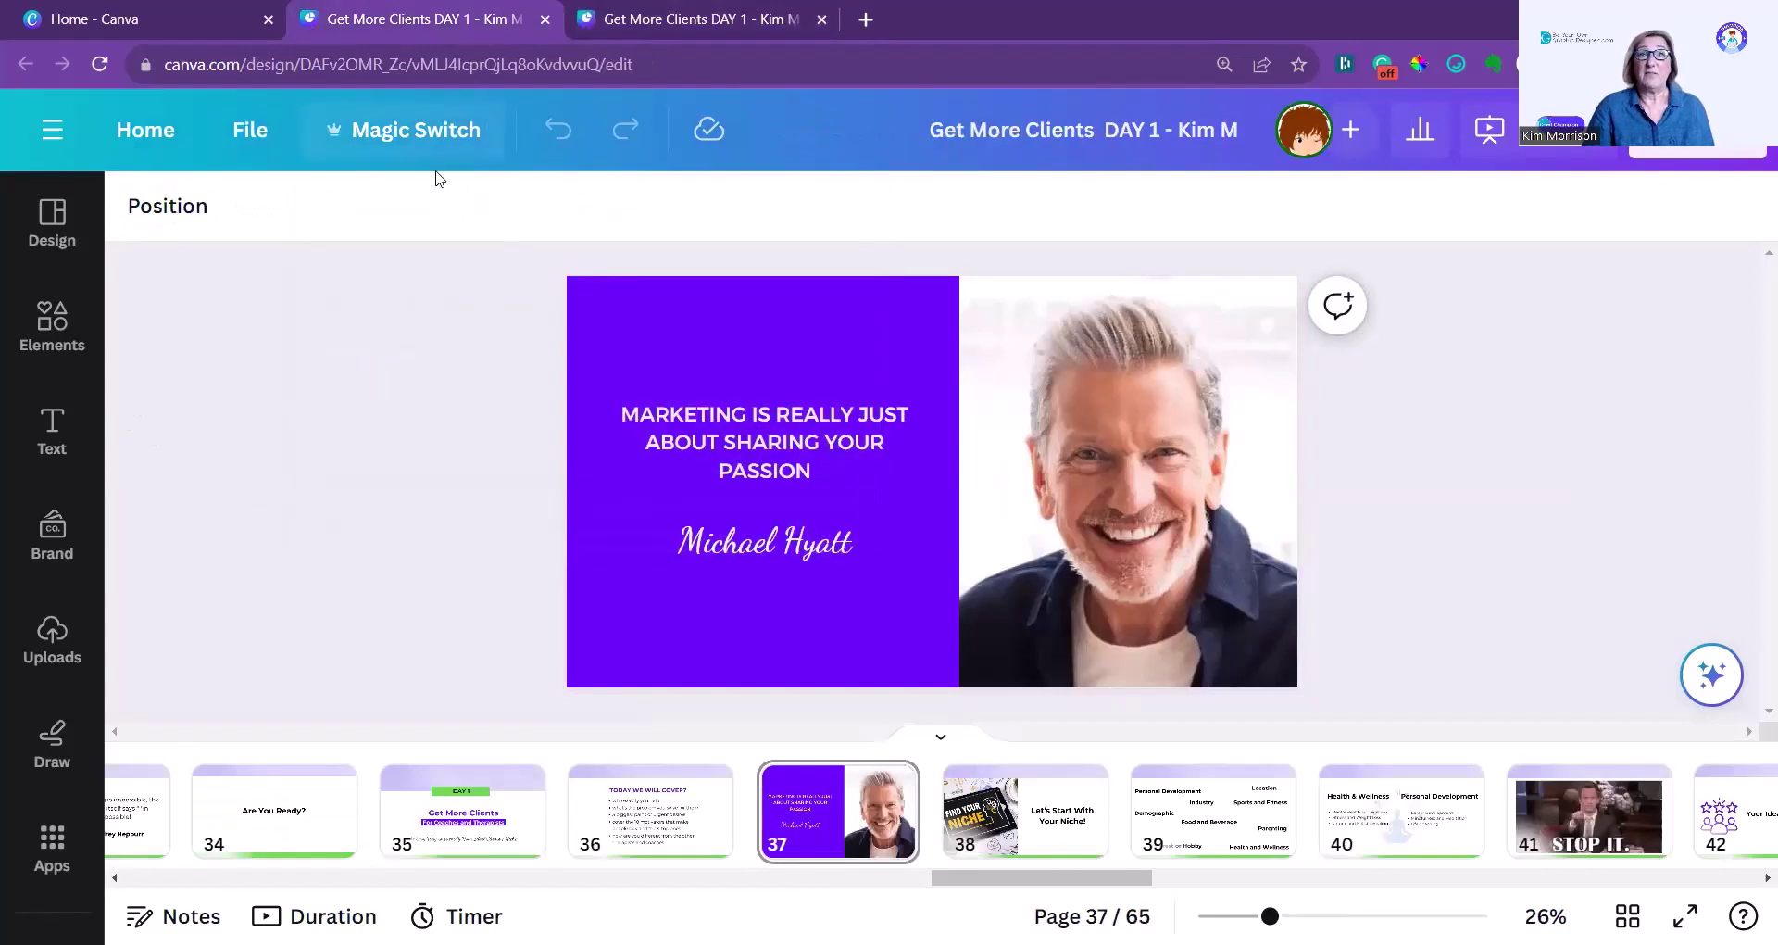
# Step: Reopen Magic Switch and display the Social media resize formats
pyautogui.click(418, 131)
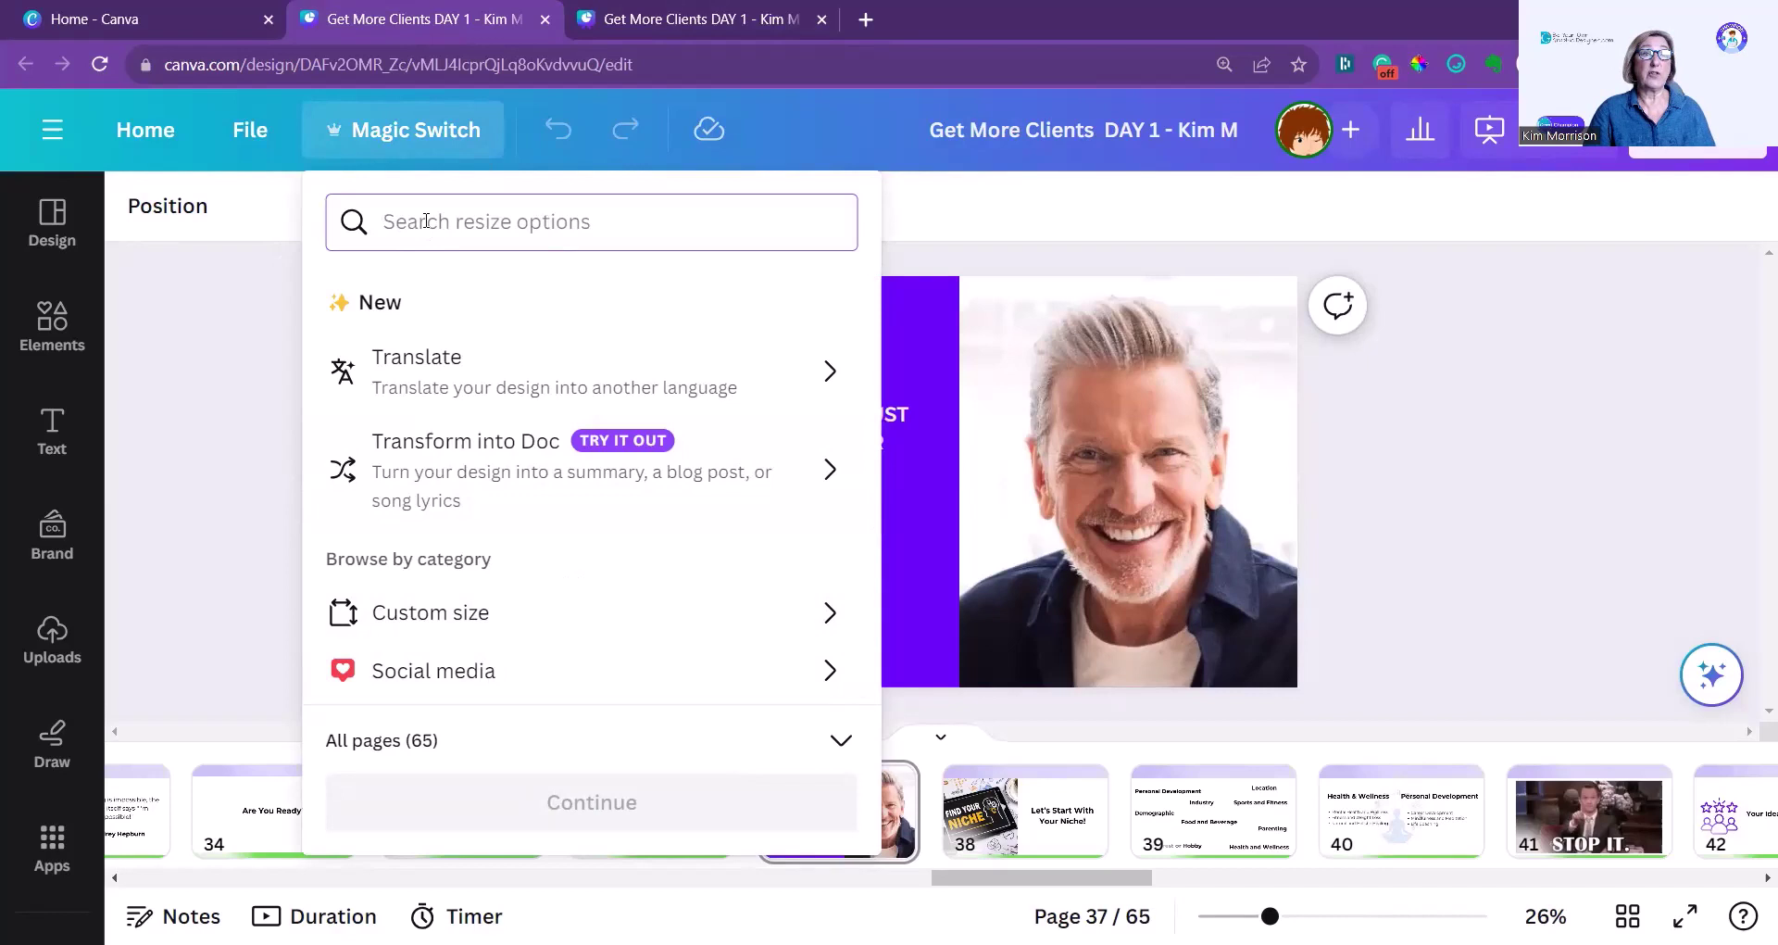
pyautogui.scroll(-3, 603, 580)
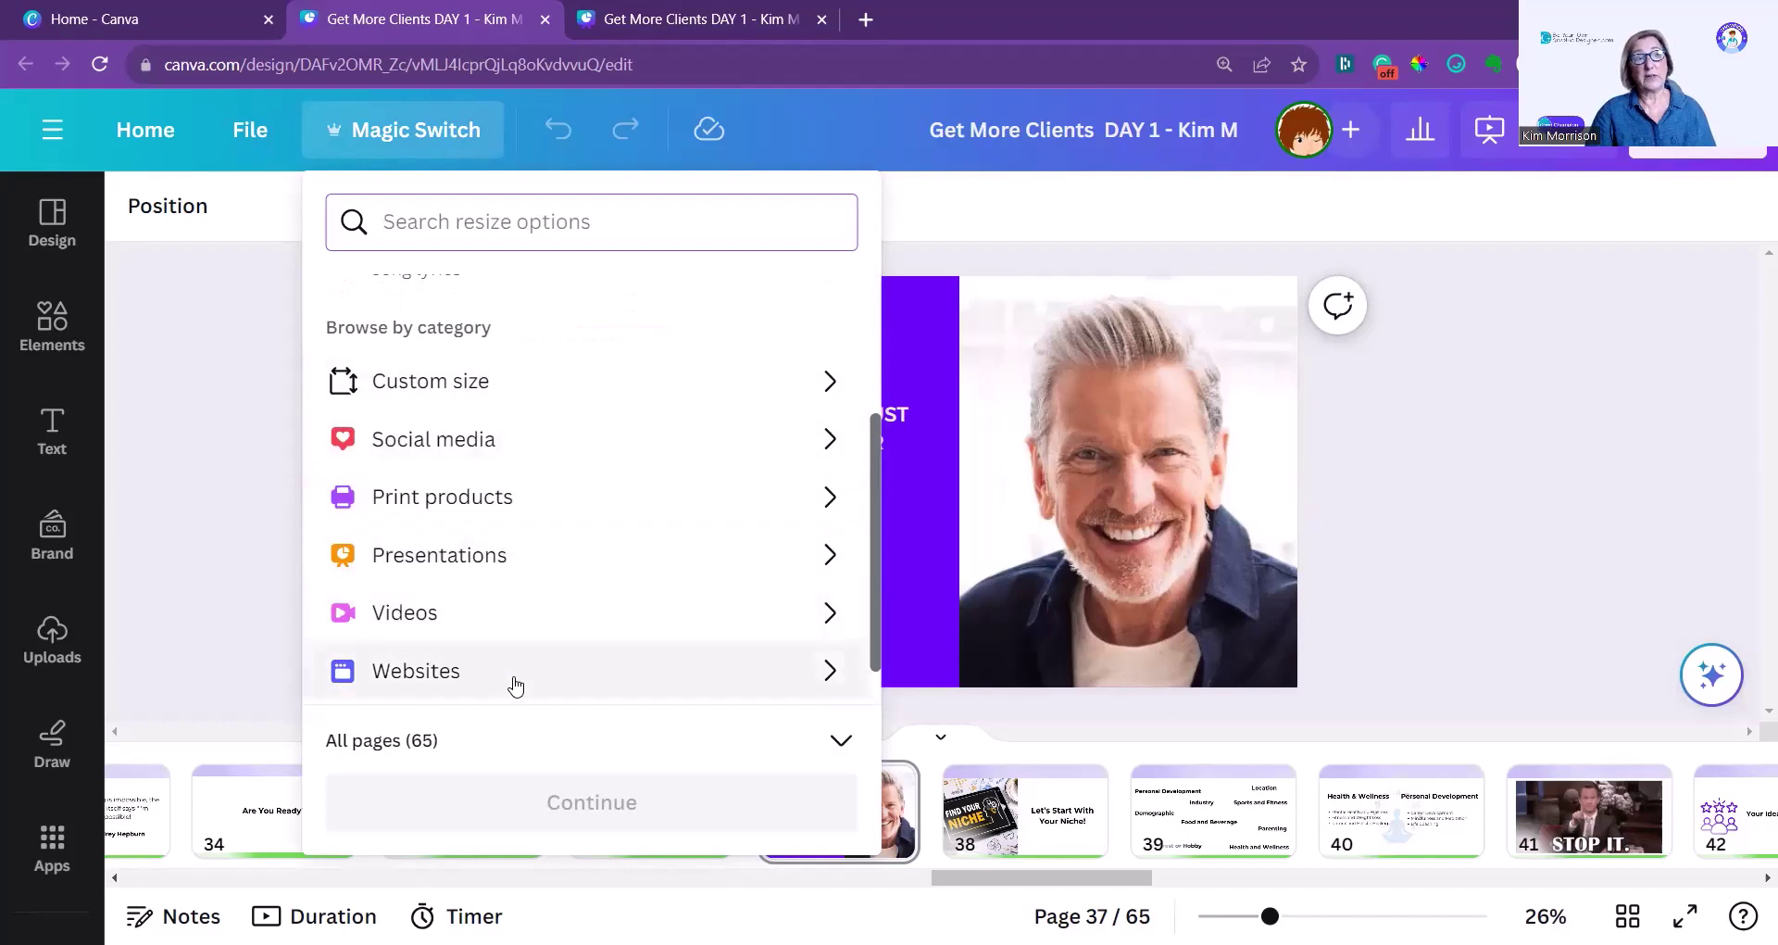
pyautogui.scroll(-1, 529, 656)
pyautogui.scroll(3, 529, 657)
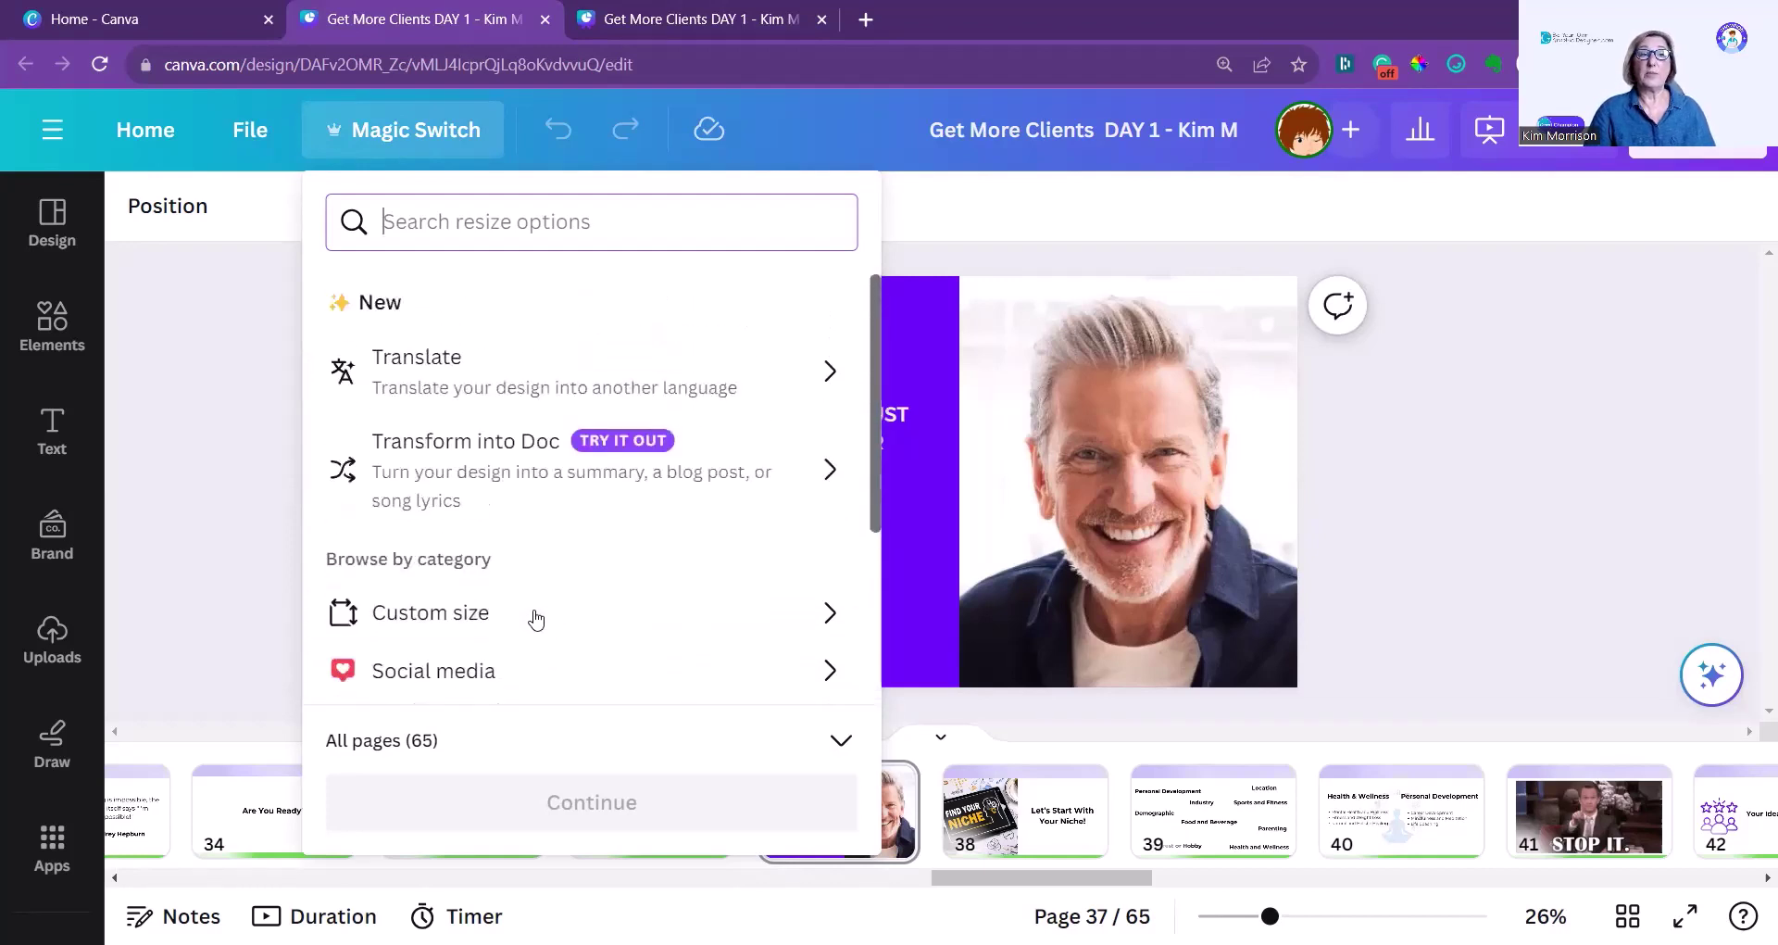
pyautogui.click(821, 667)
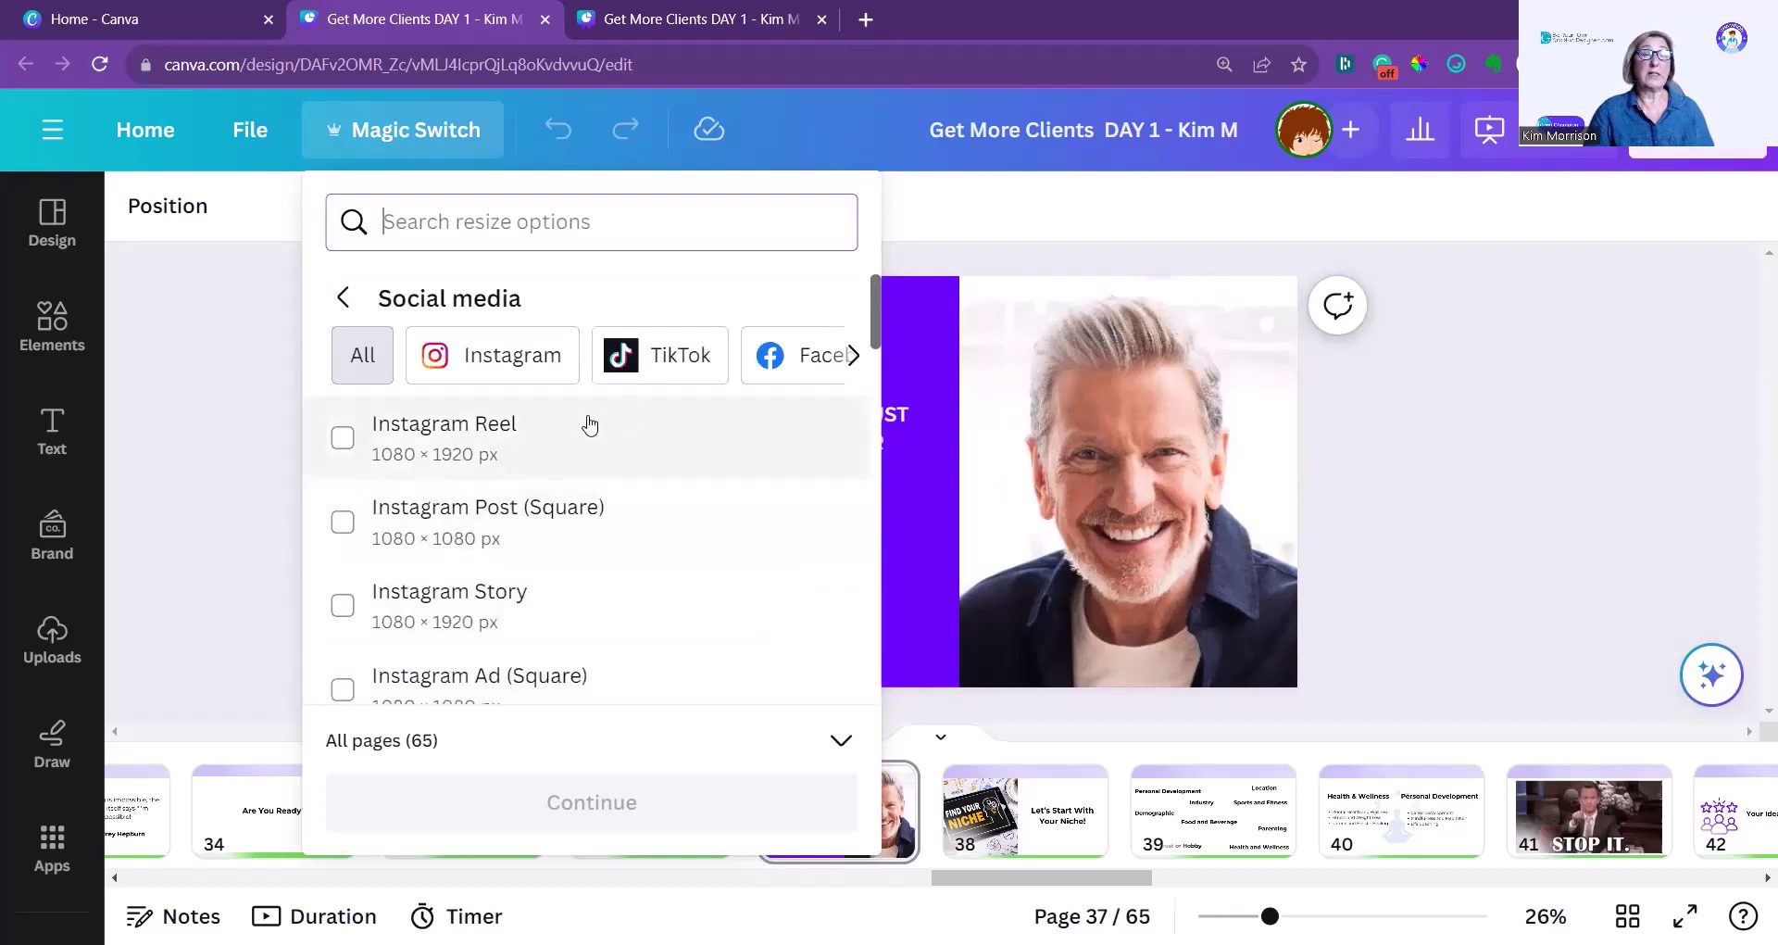
# Step: Filter the social sizes to Facebook and tick Facebook Post (Landscape), 940 × 788 px
pyautogui.click(853, 357)
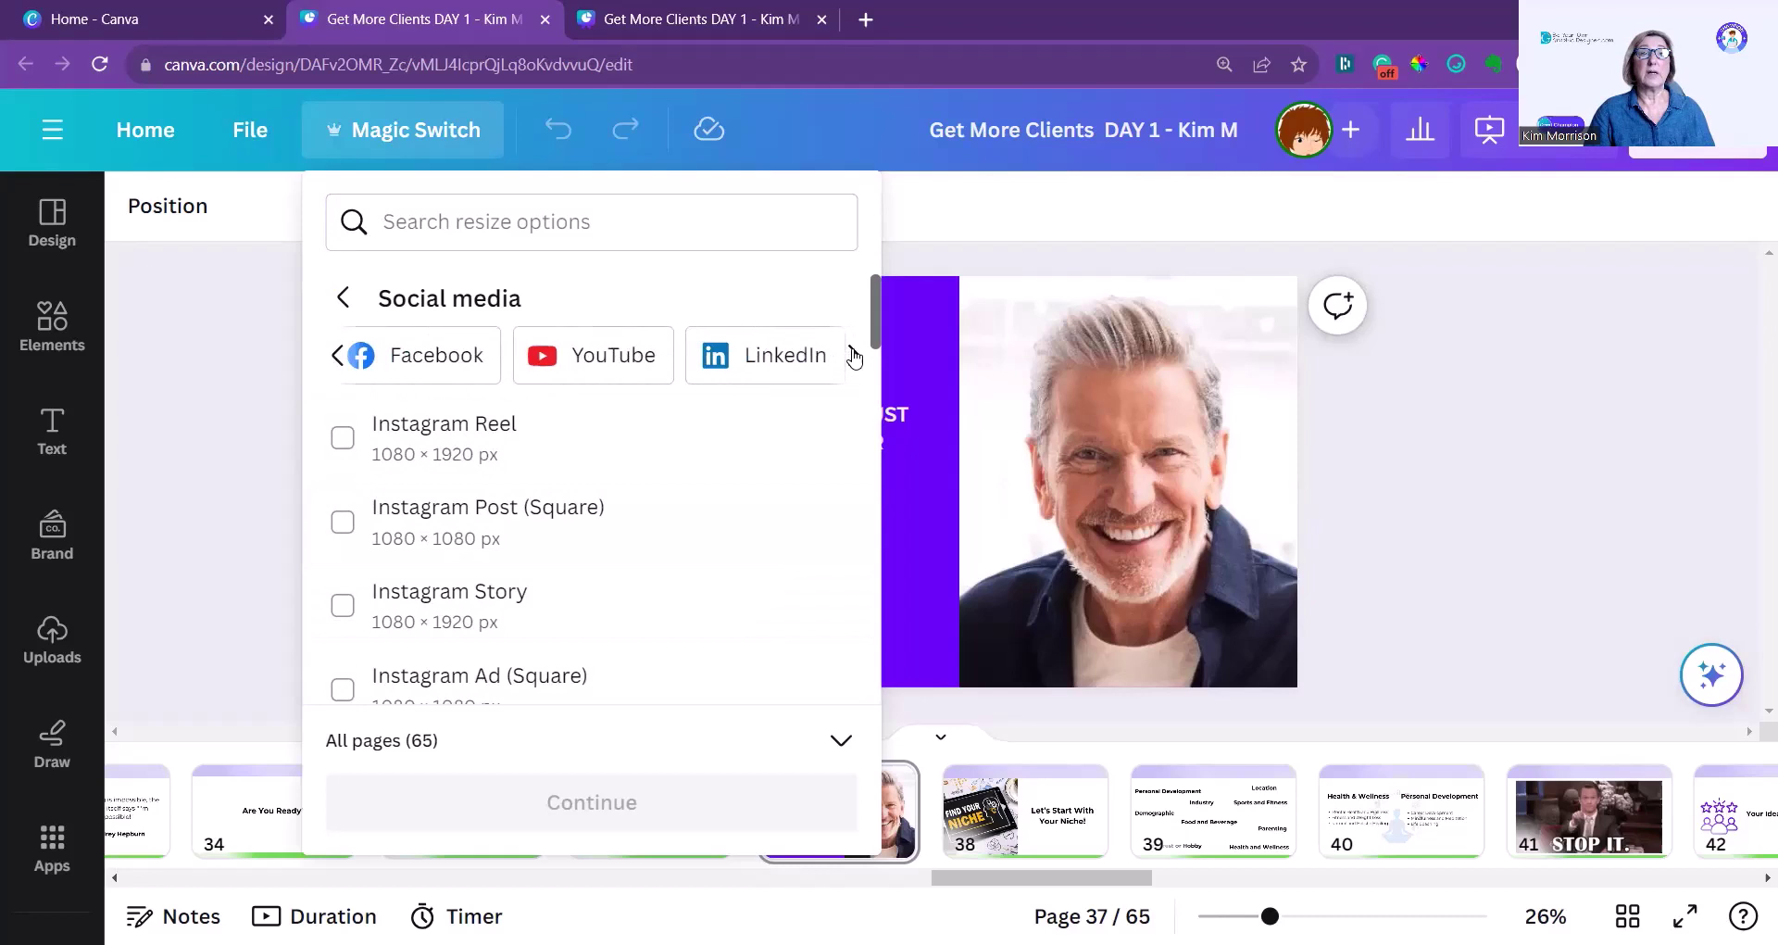
pyautogui.click(853, 357)
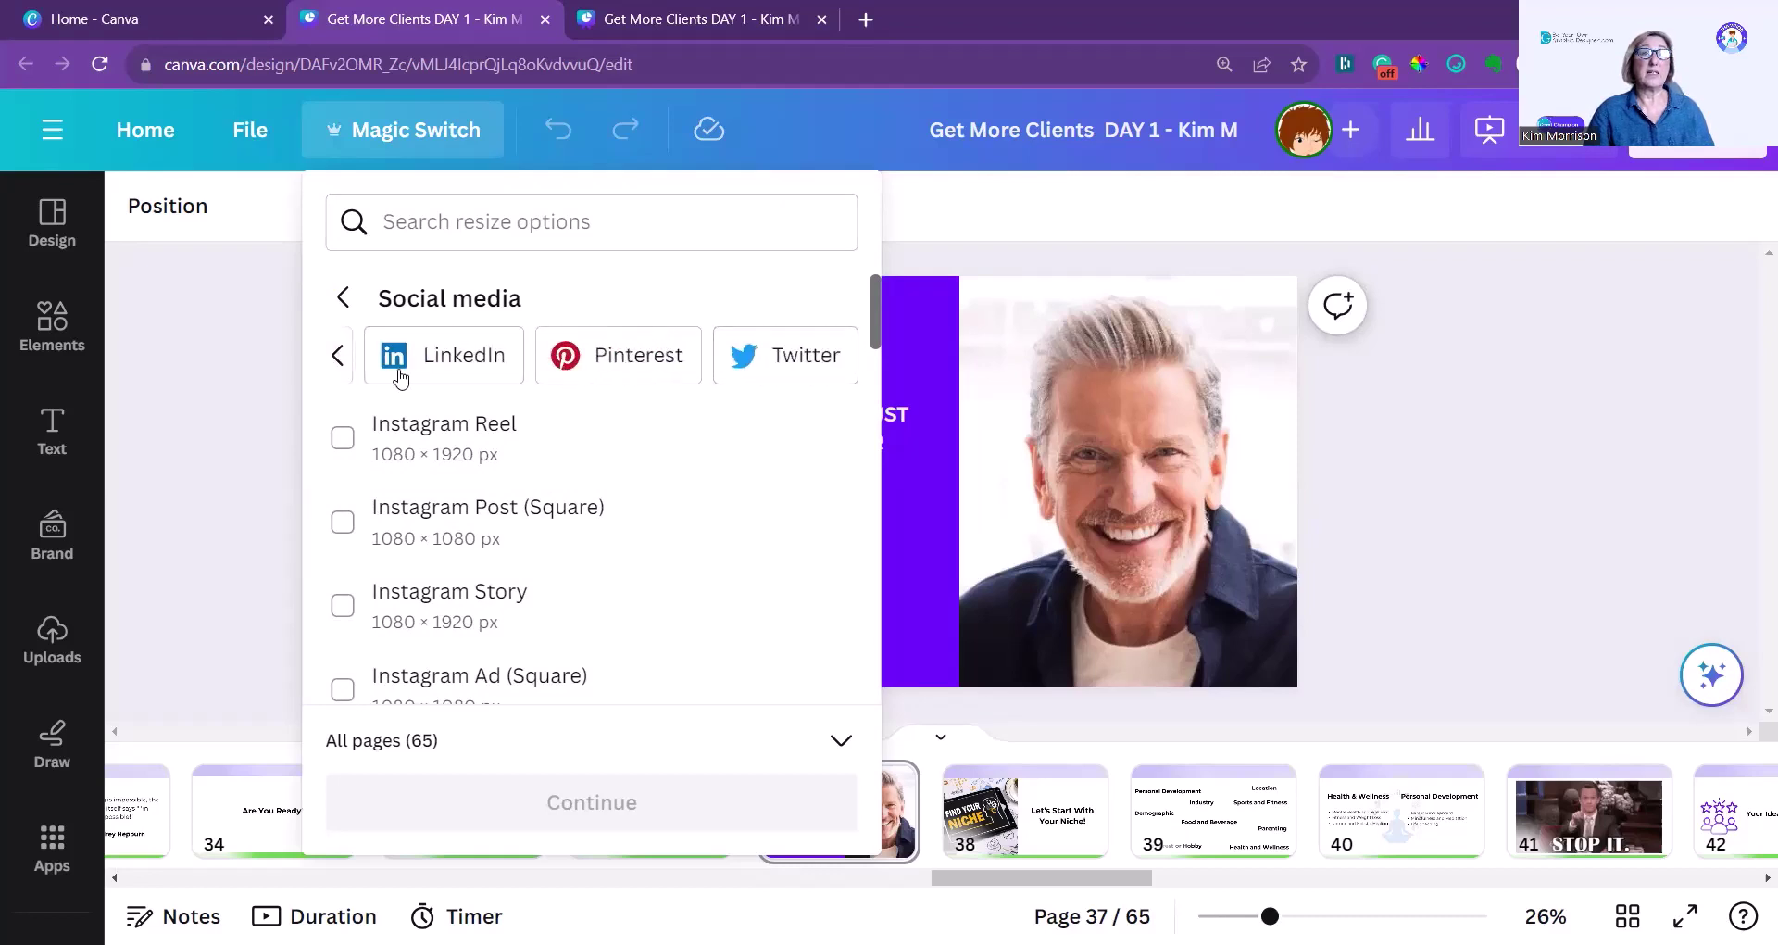
pyautogui.click(437, 359)
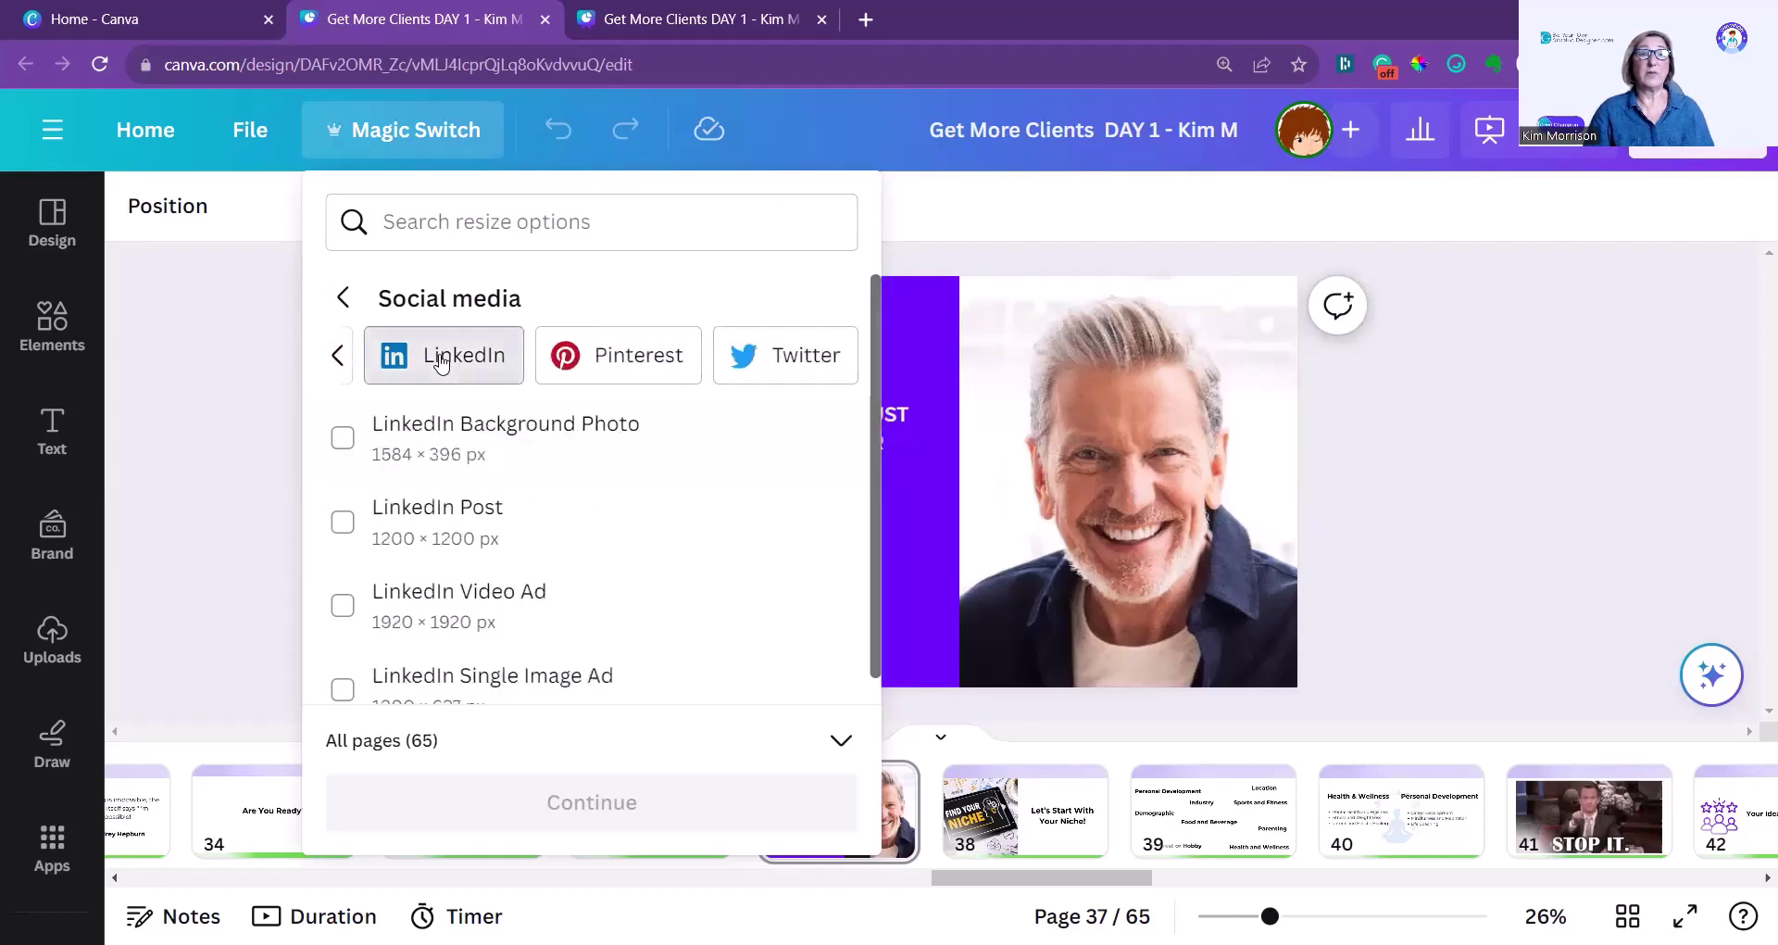
pyautogui.click(338, 356)
pyautogui.click(341, 361)
pyautogui.click(794, 356)
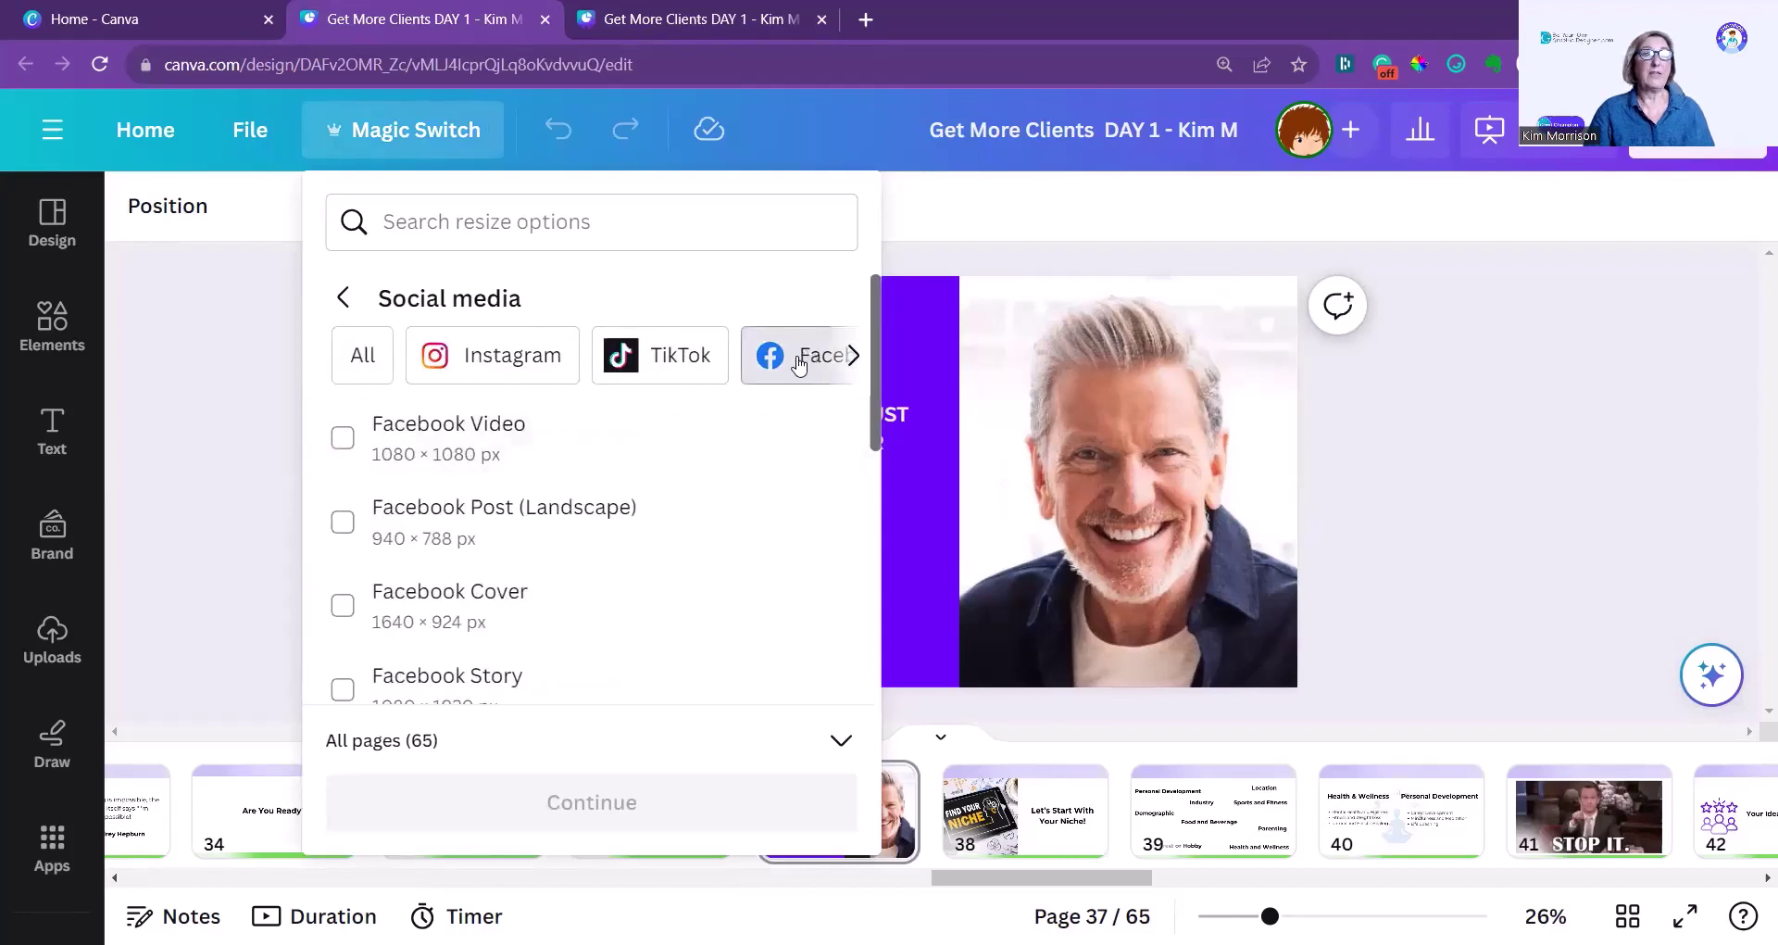
pyautogui.click(792, 358)
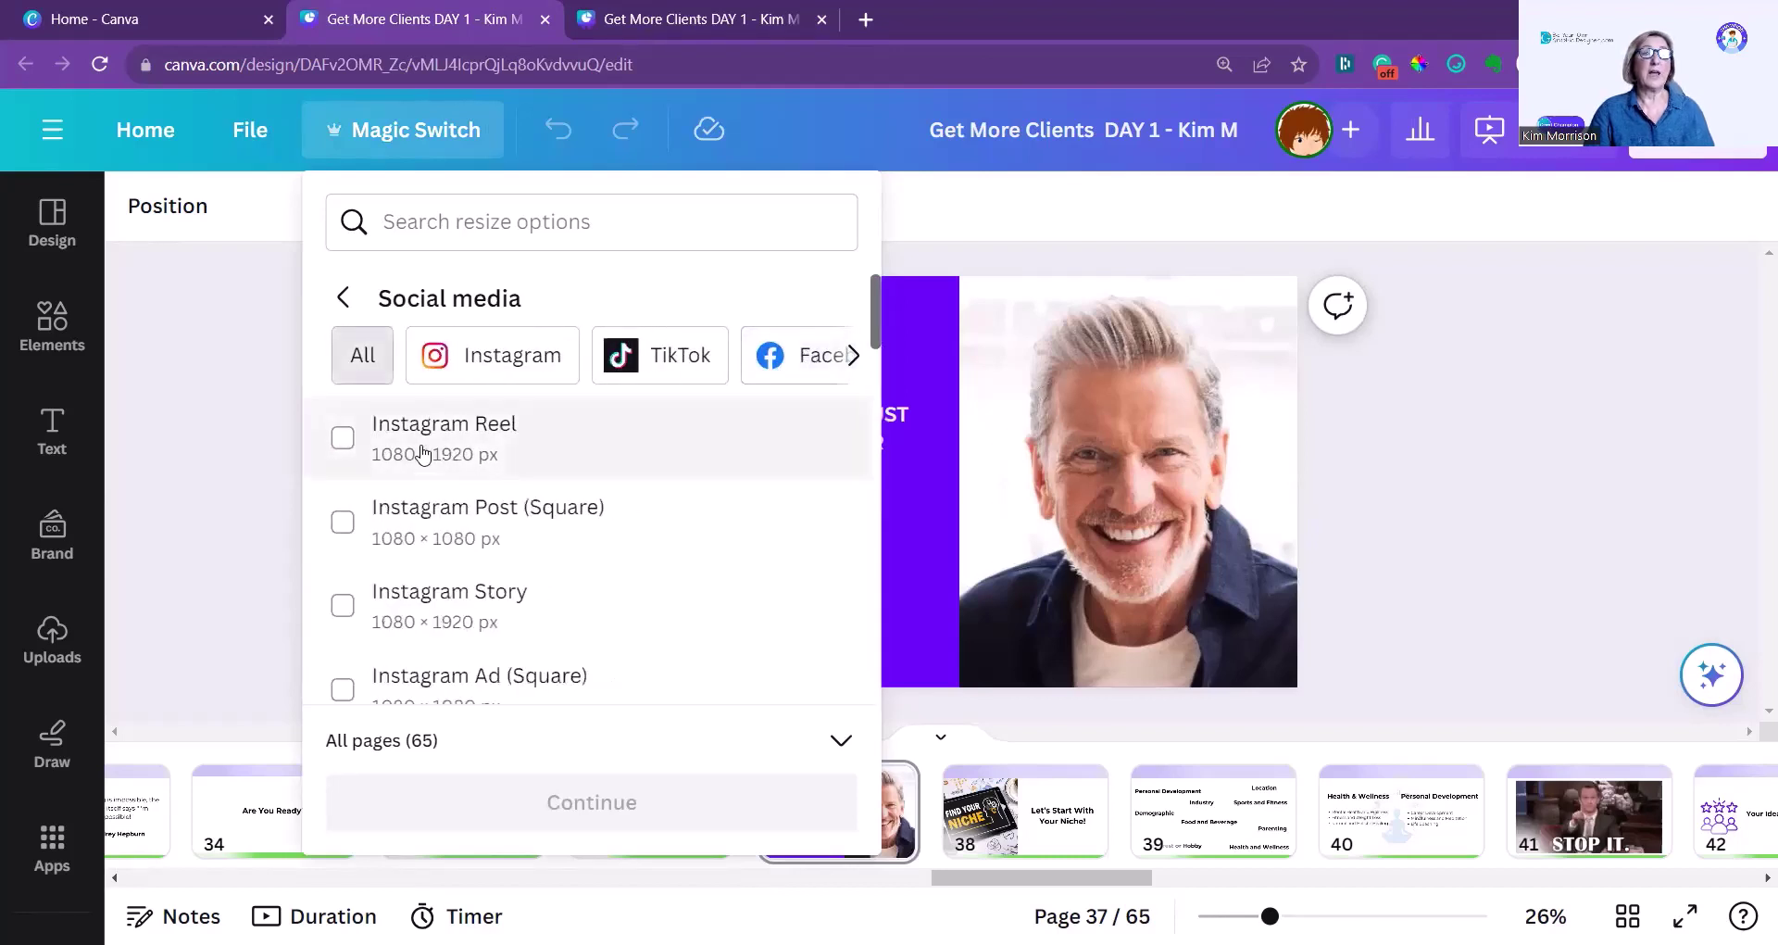
pyautogui.click(776, 361)
pyautogui.scroll(-1, 437, 503)
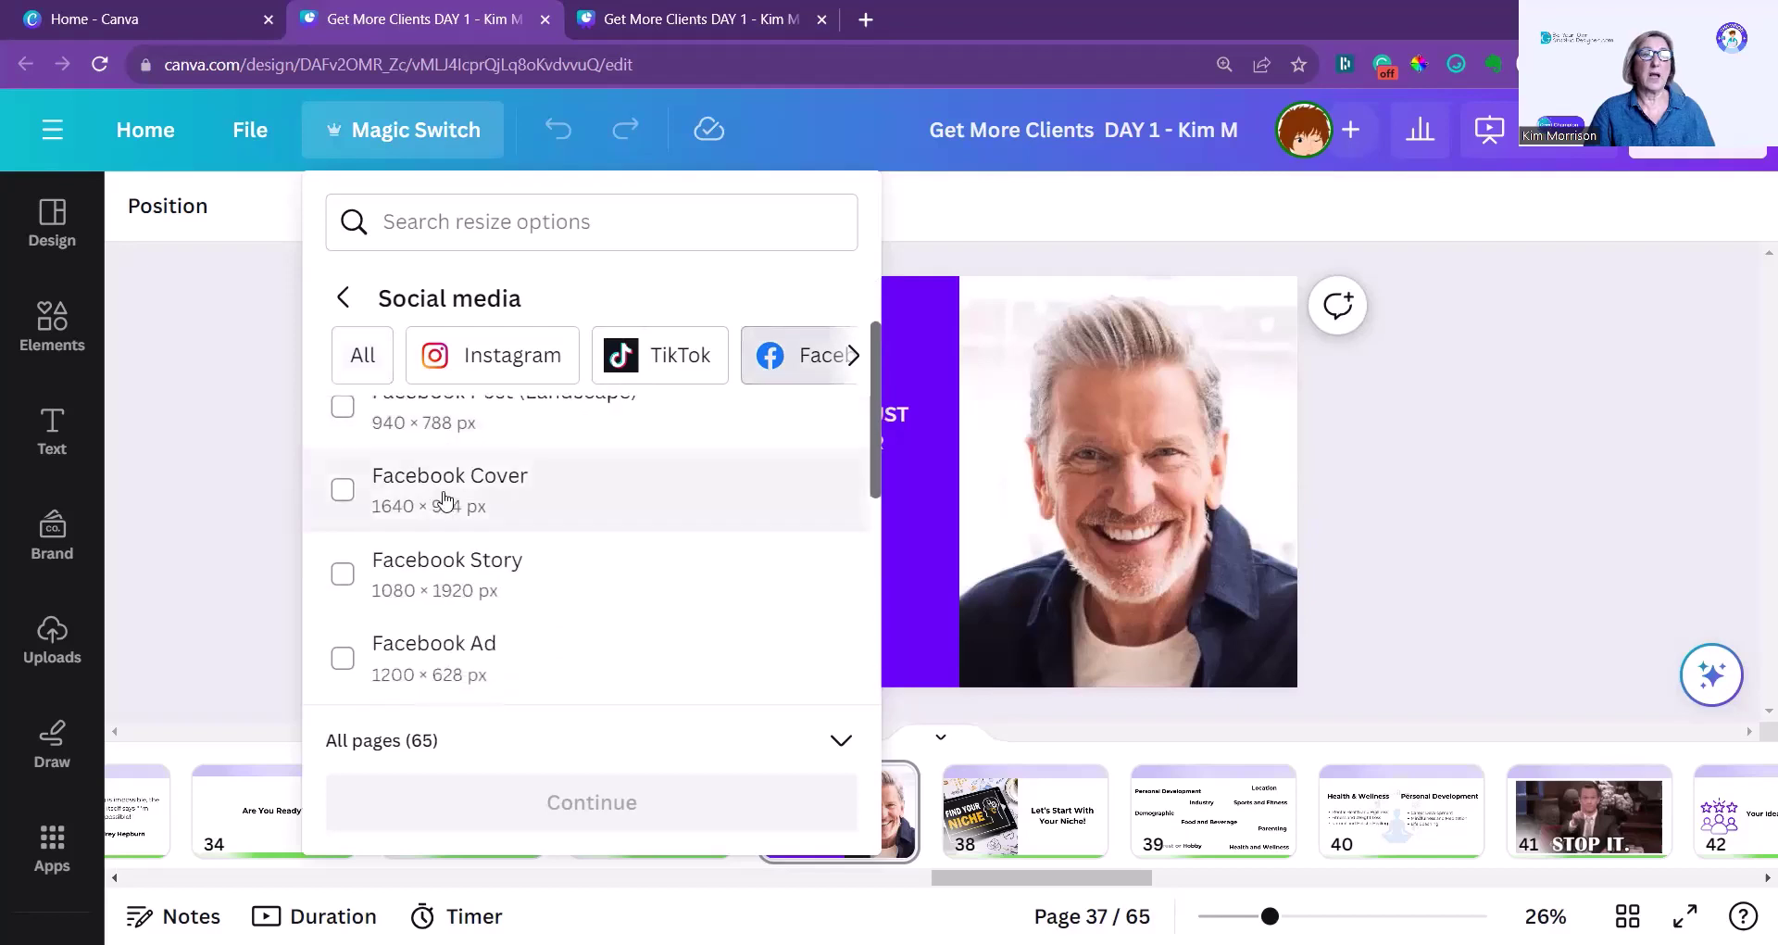
pyautogui.scroll(1, 444, 504)
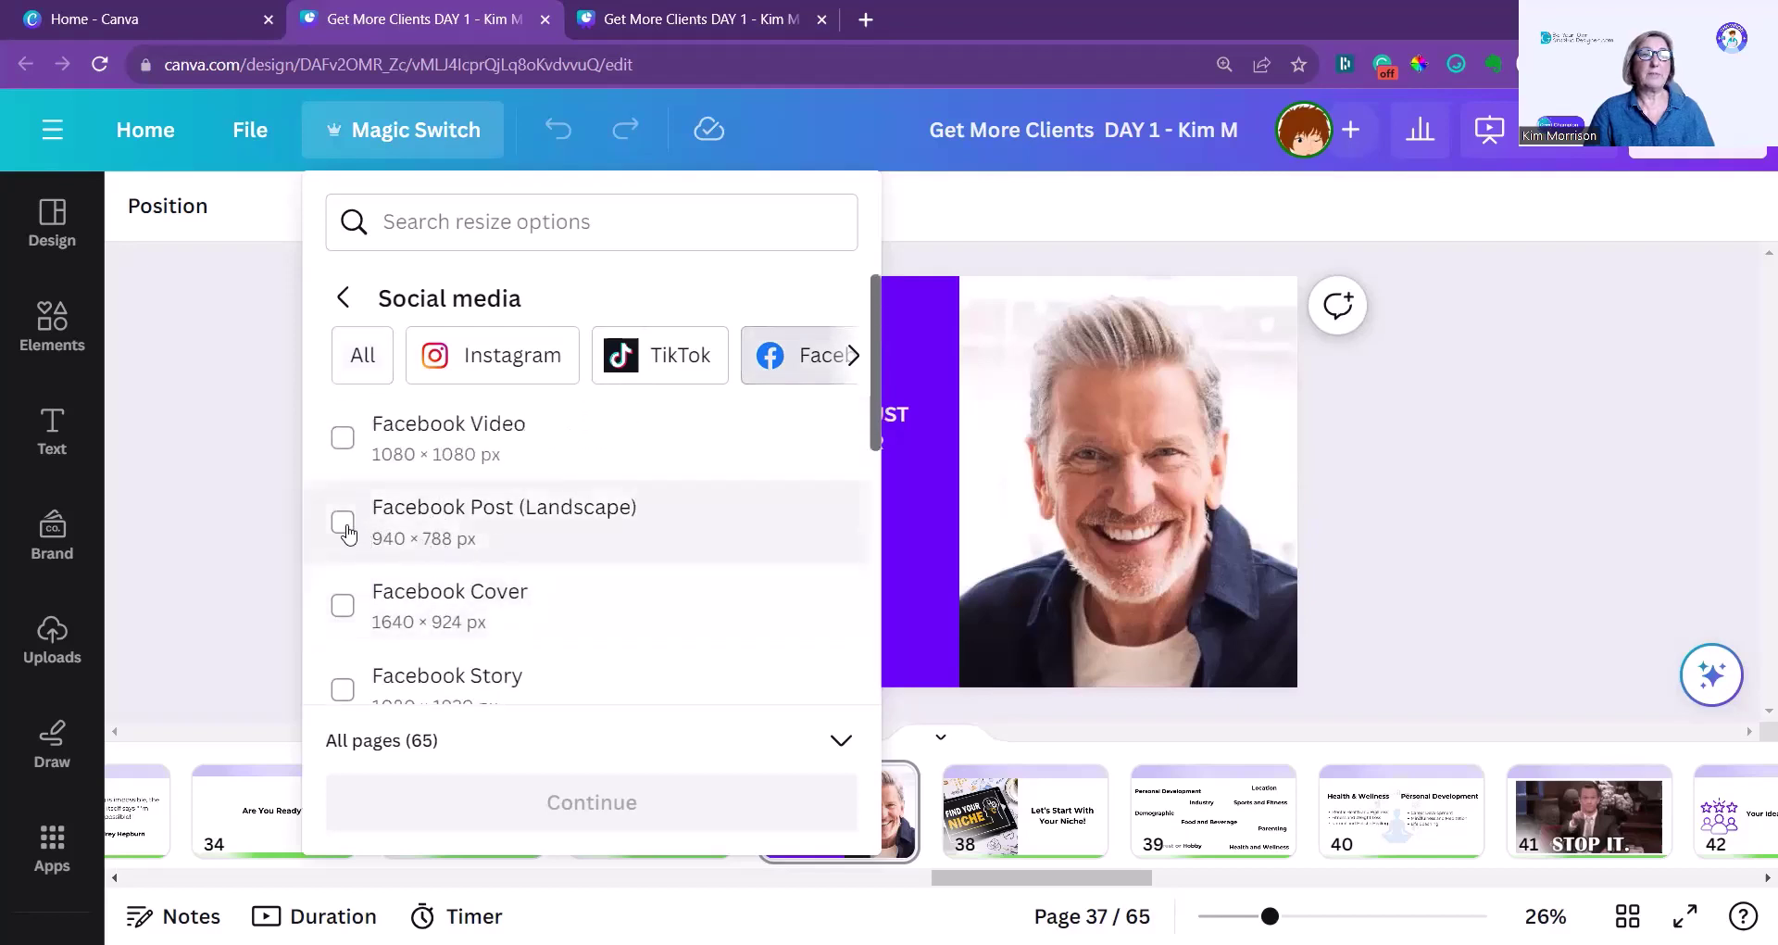
pyautogui.click(343, 524)
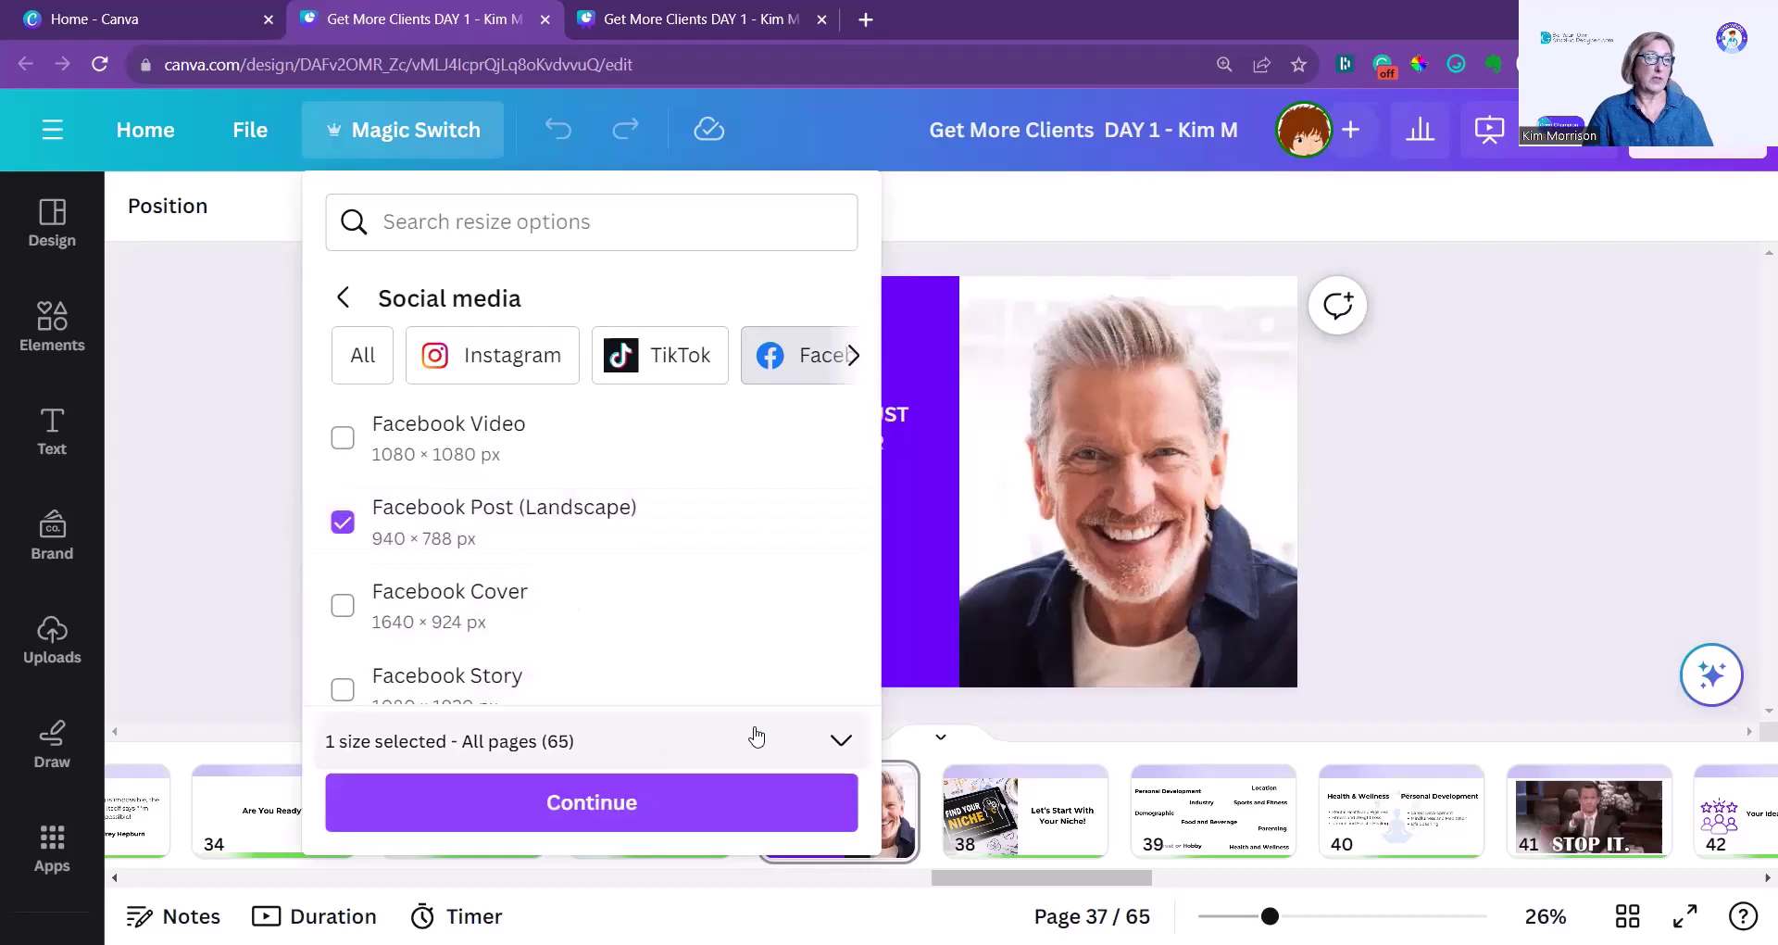
pyautogui.scroll(-1, 746, 714)
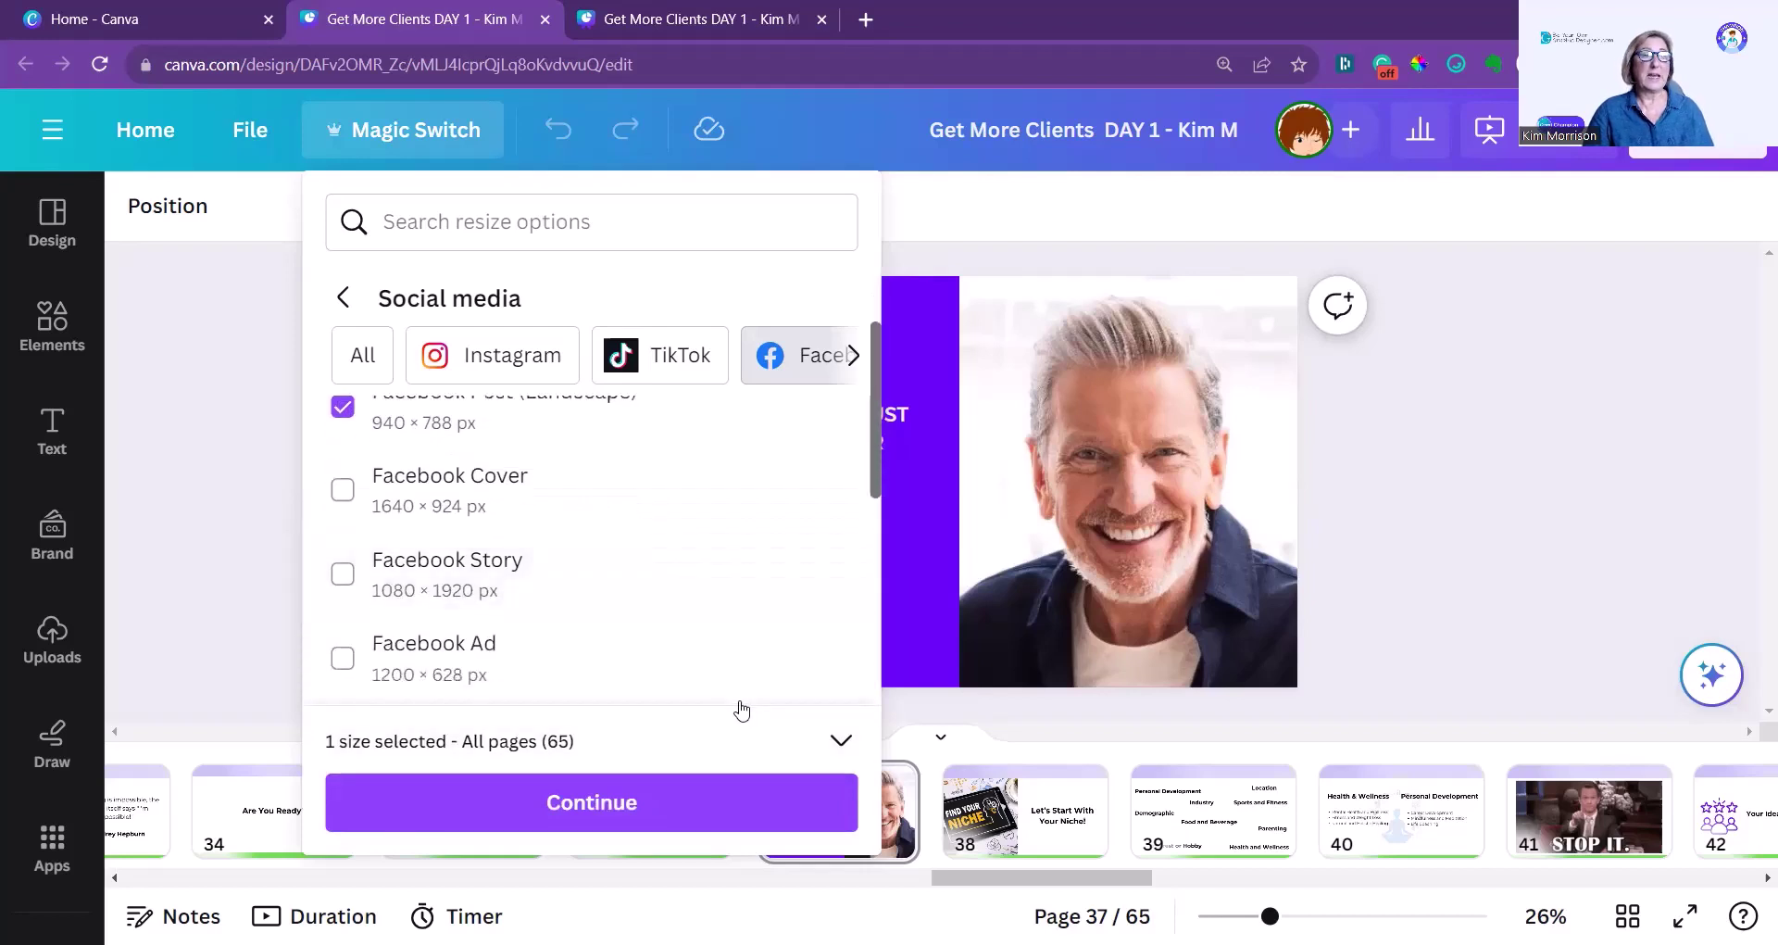
# Step: Limit the Facebook Post (Landscape) resize to page 37 instead of all 65 pages
pyautogui.click(837, 740)
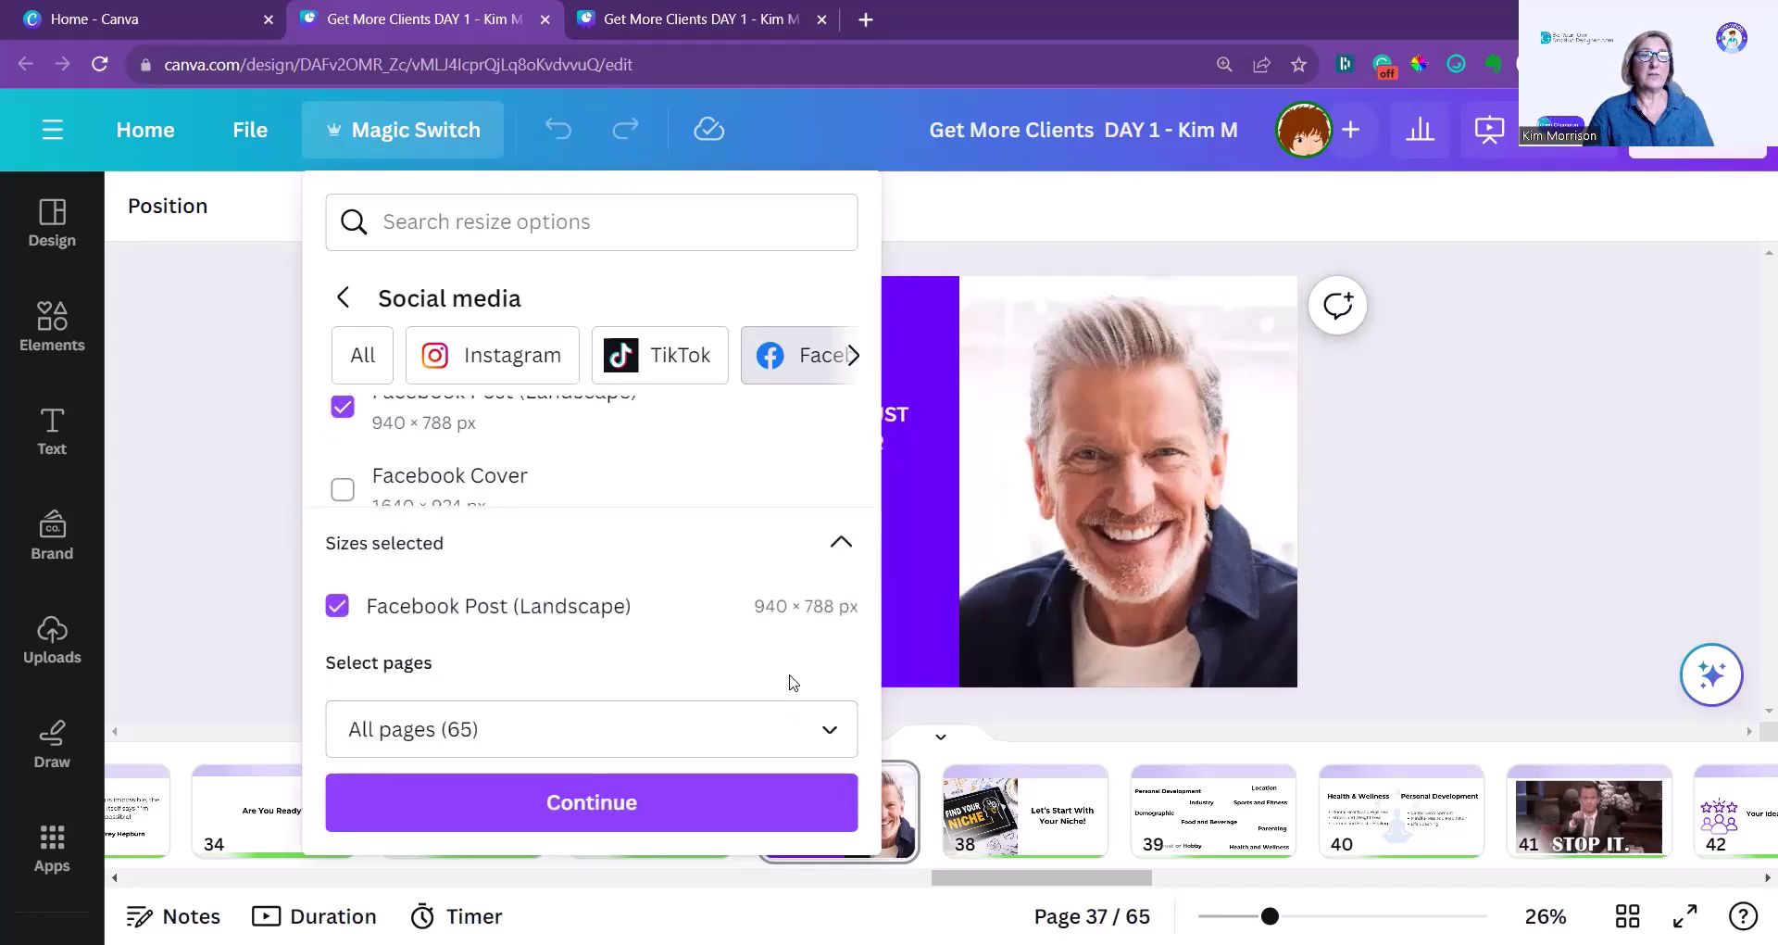
pyautogui.click(830, 730)
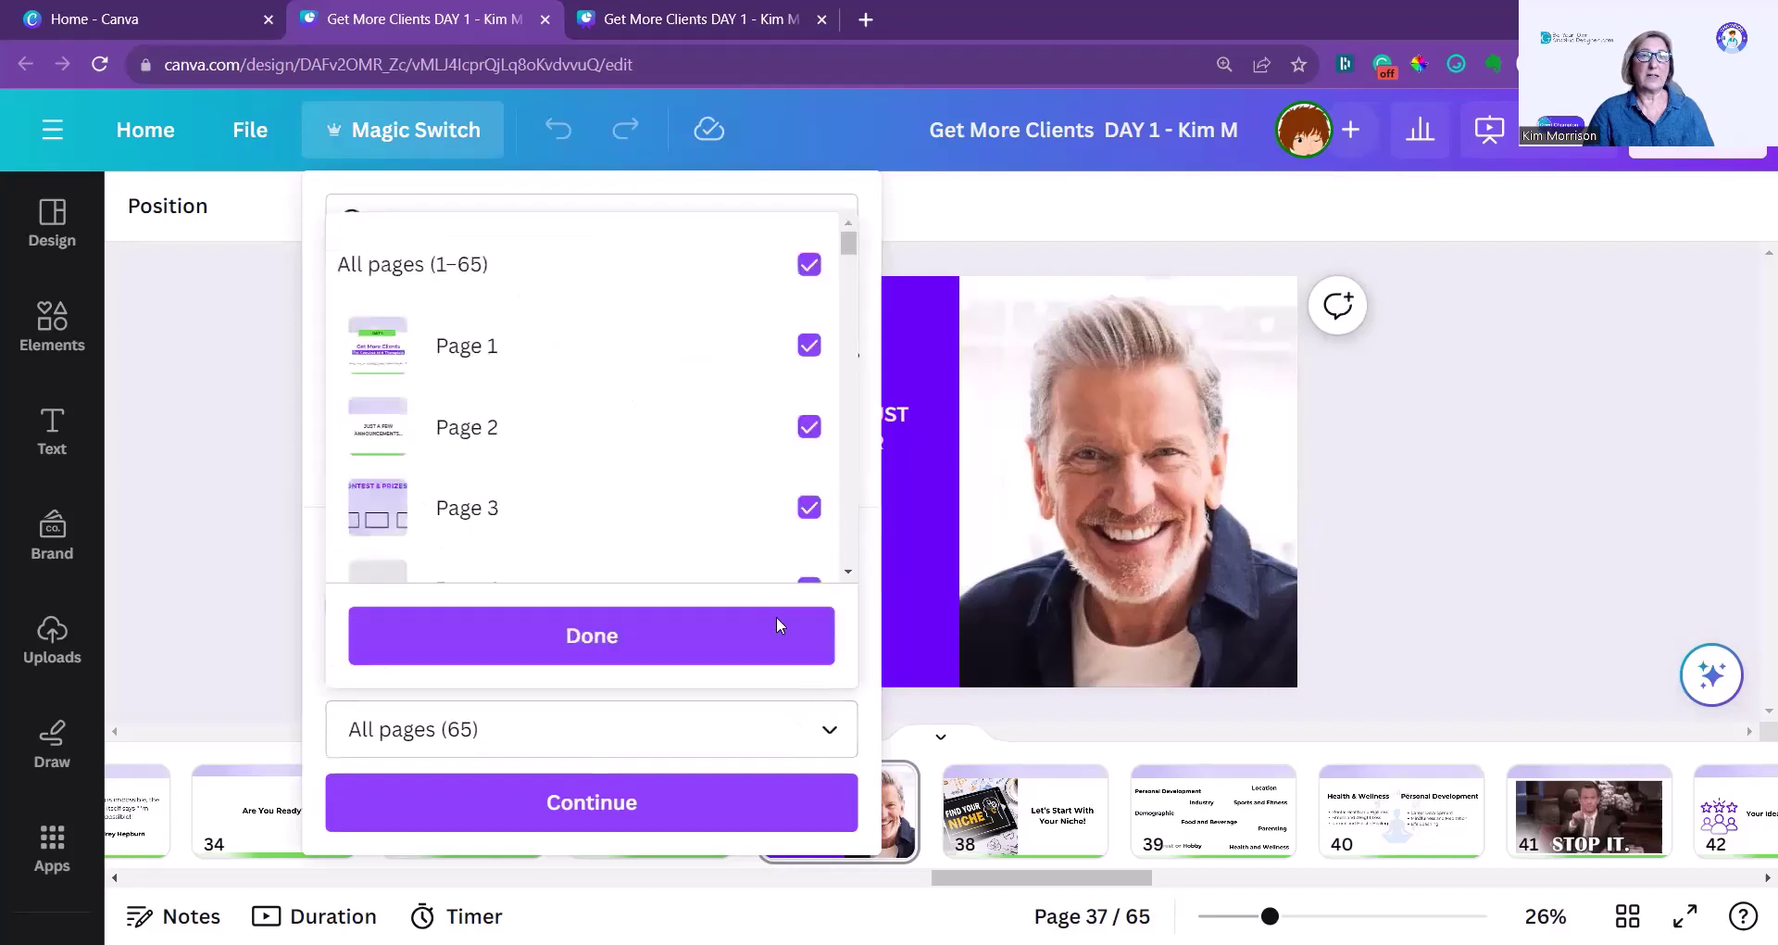
pyautogui.click(783, 298)
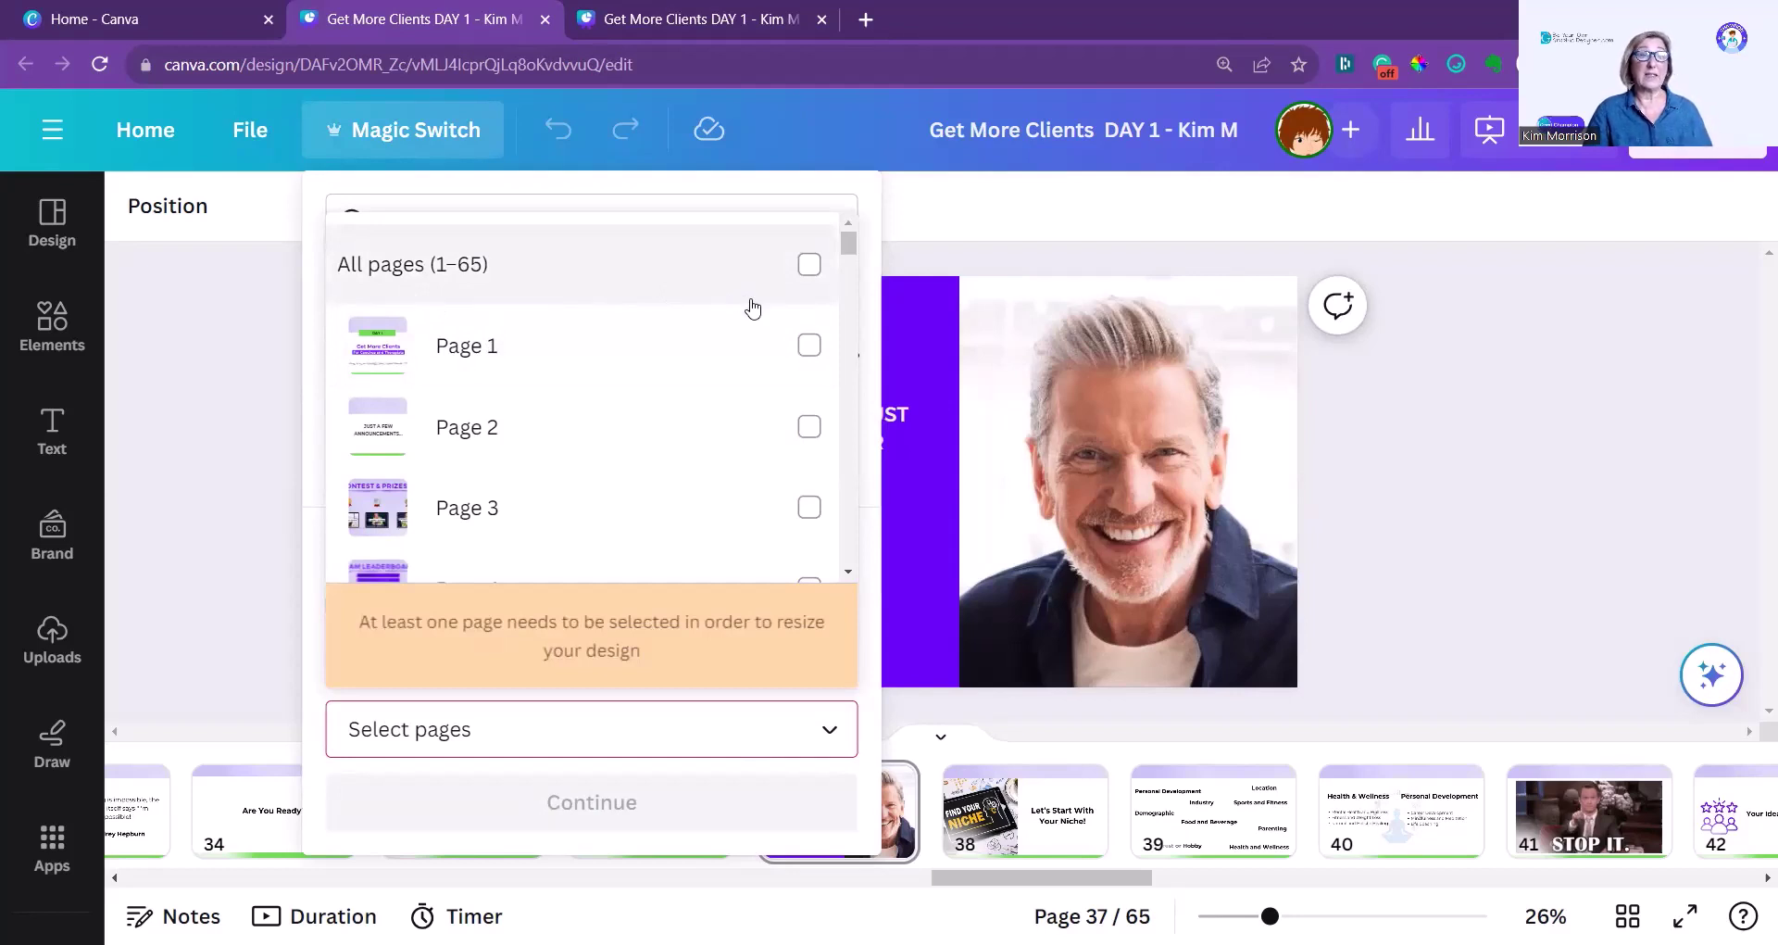
pyautogui.scroll(-4, 752, 311)
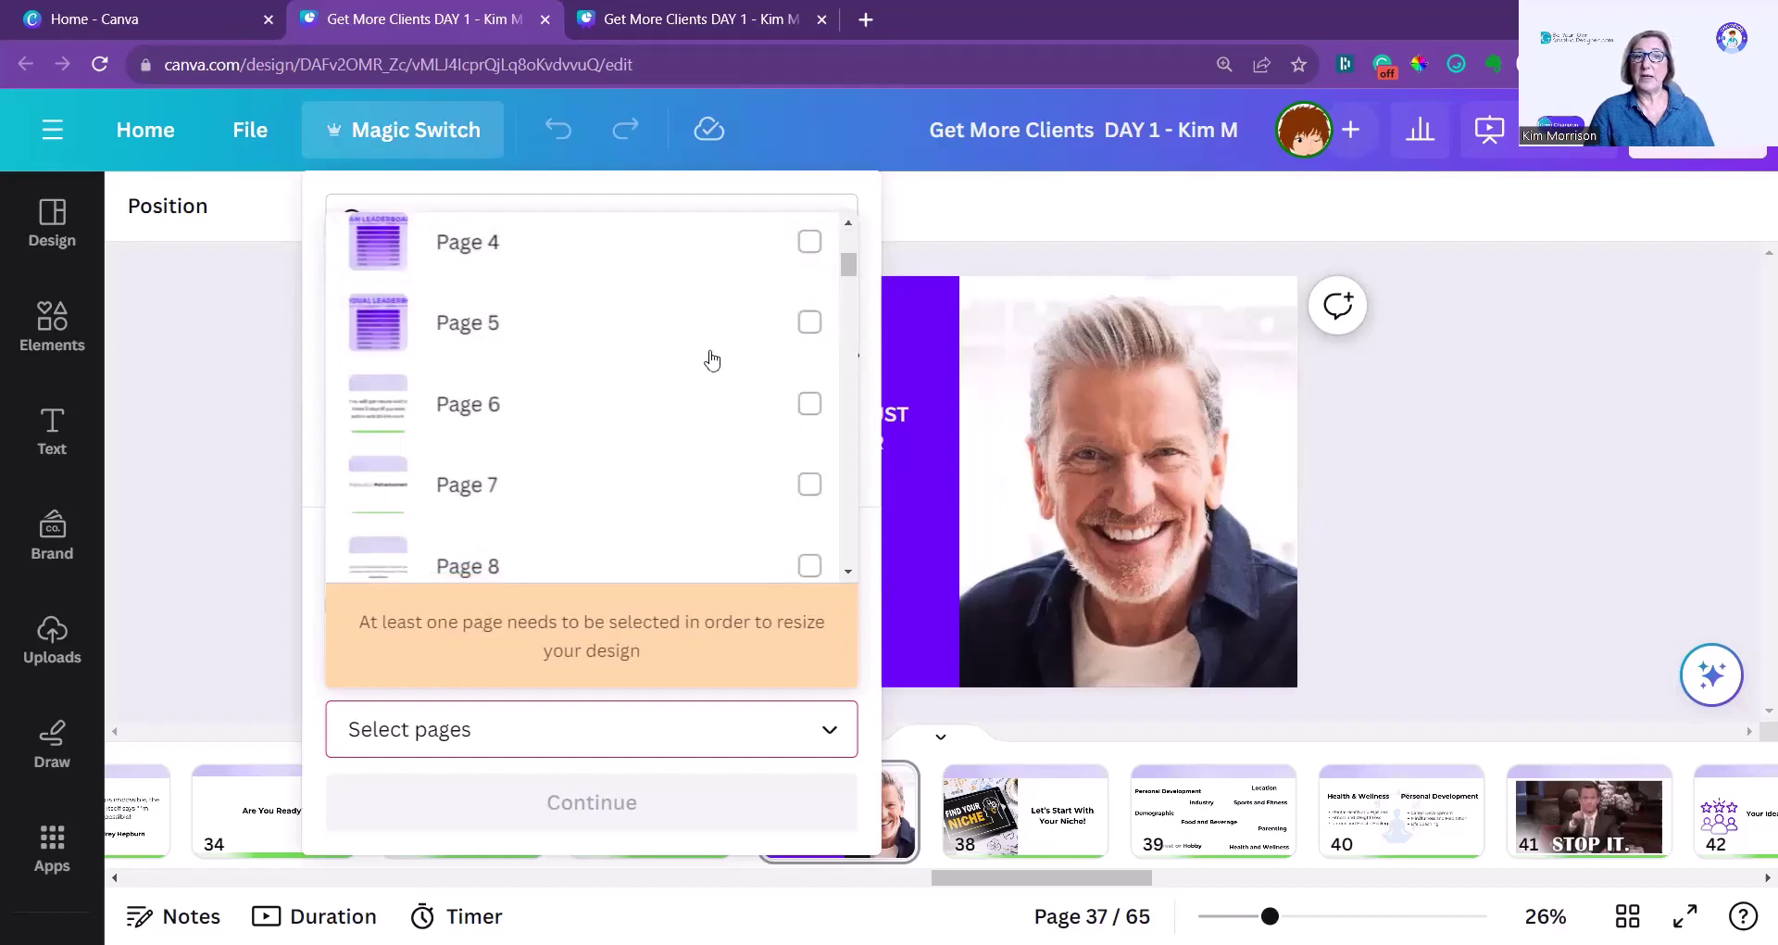
pyautogui.scroll(-15, 694, 407)
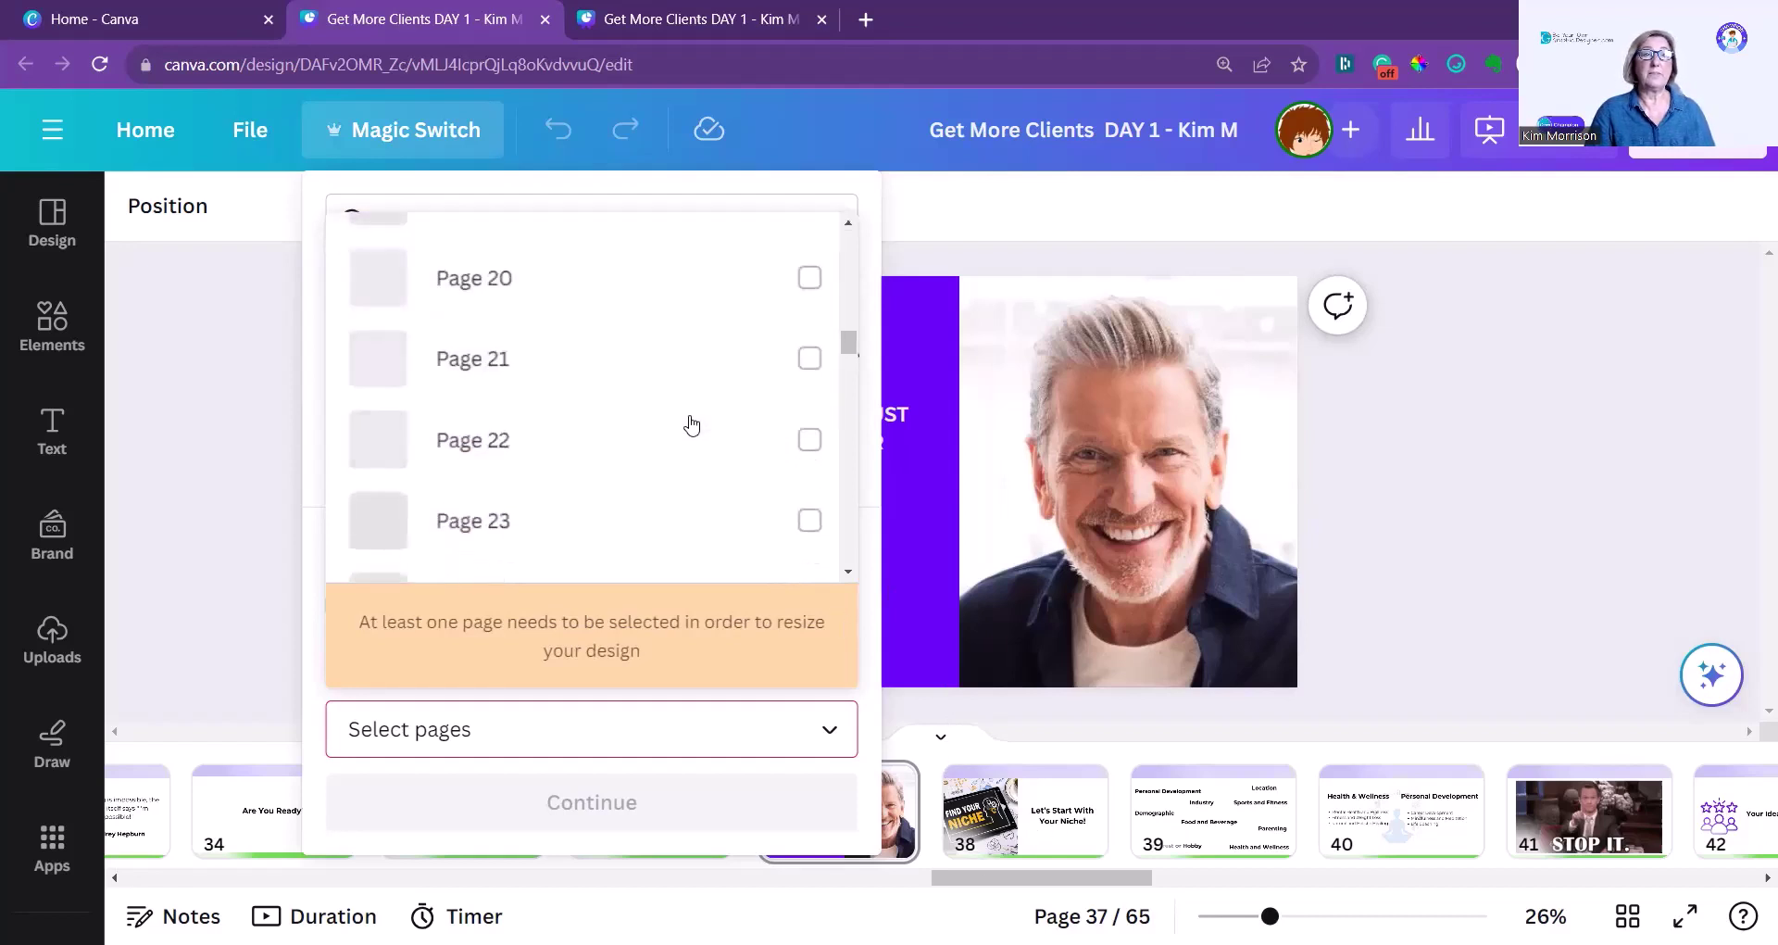
pyautogui.scroll(-13, 692, 425)
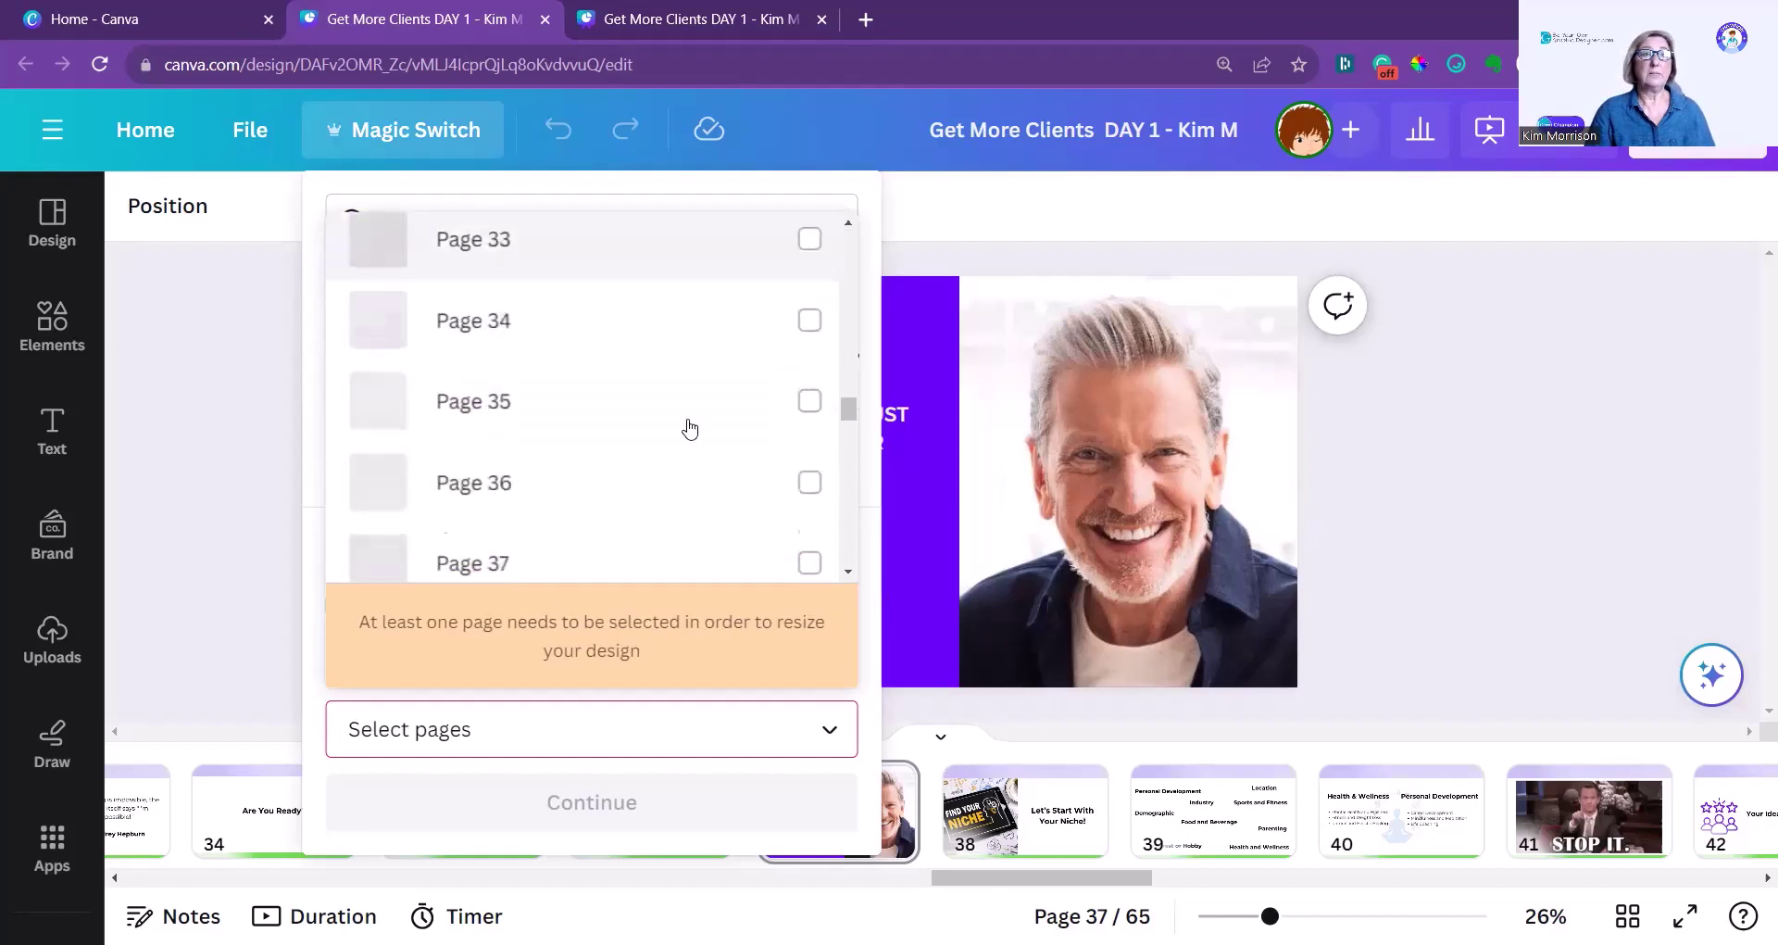
pyautogui.scroll(-5, 690, 426)
pyautogui.scroll(3, 690, 421)
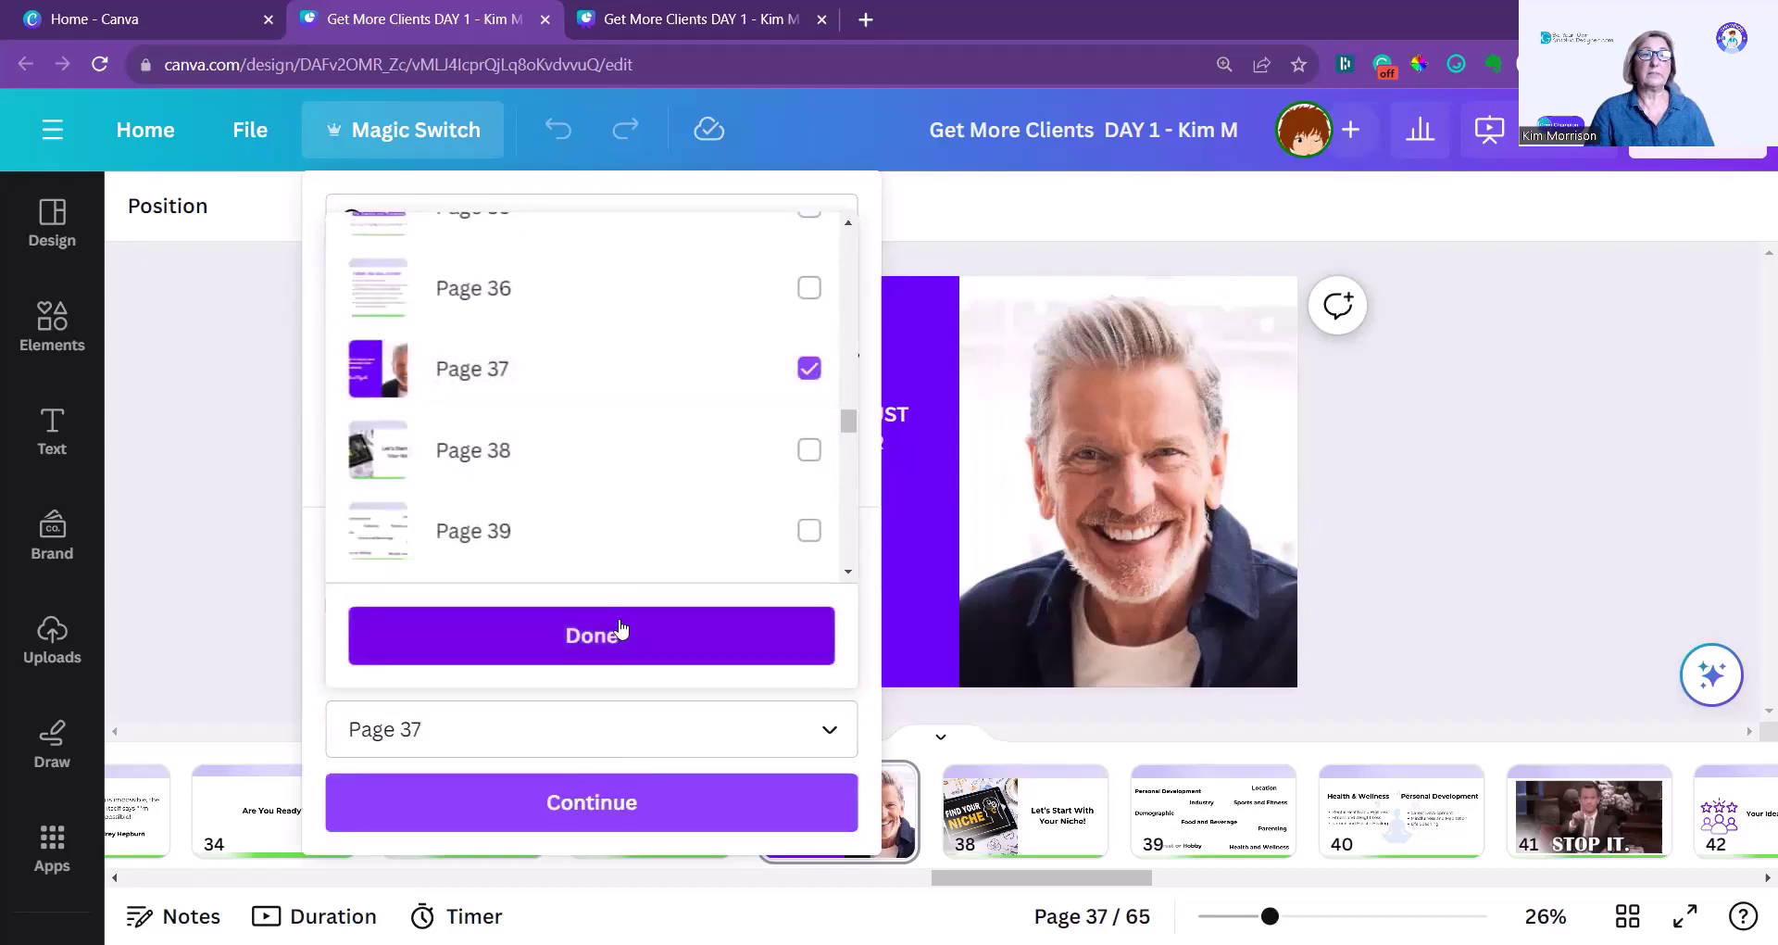
pyautogui.click(589, 635)
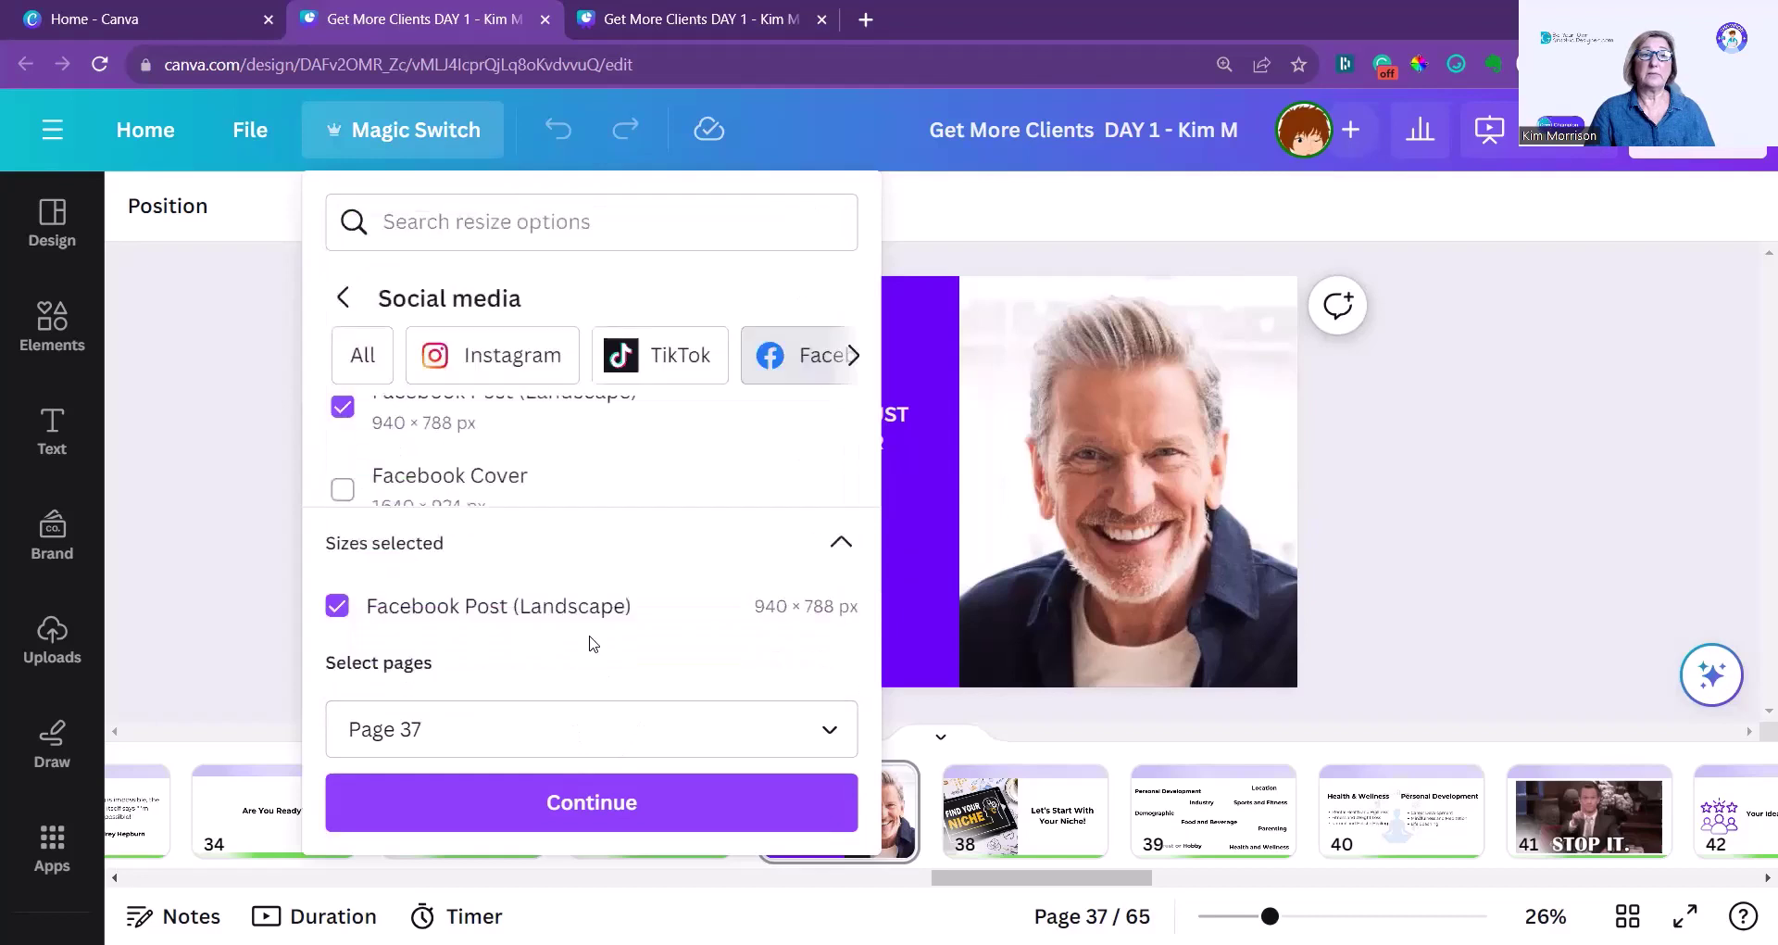
# Step: Copy and resize page 37 into a Facebook Post (Landscape) design and open it
pyautogui.click(592, 806)
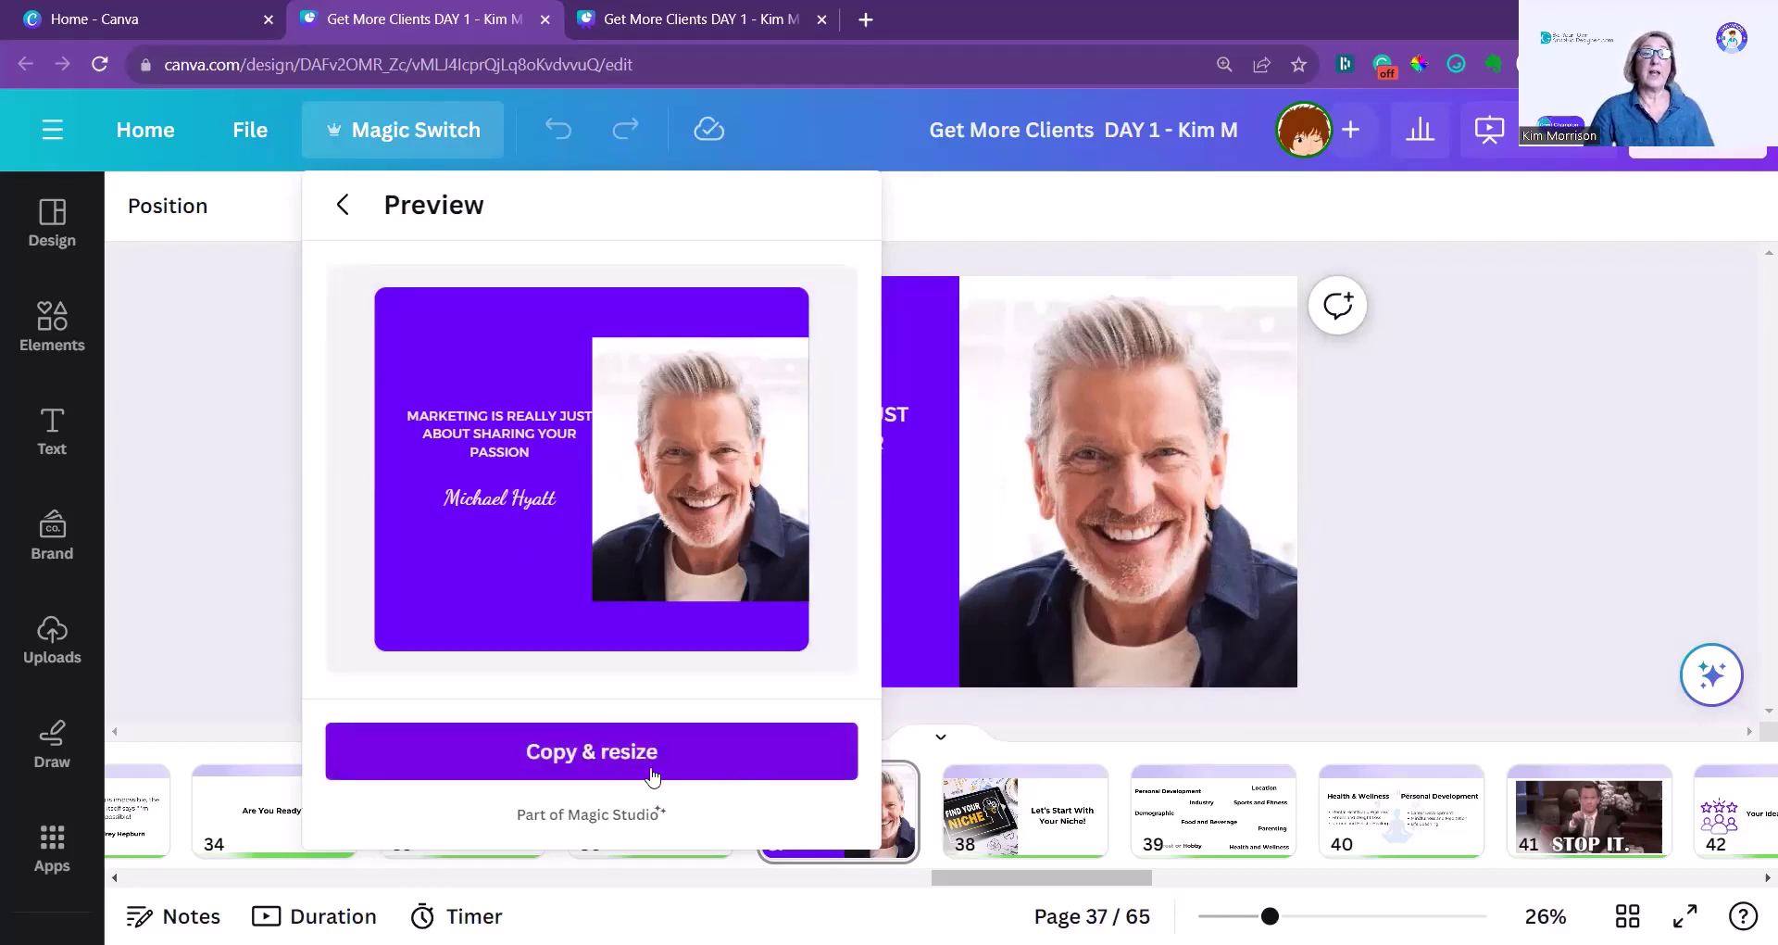
pyautogui.click(579, 758)
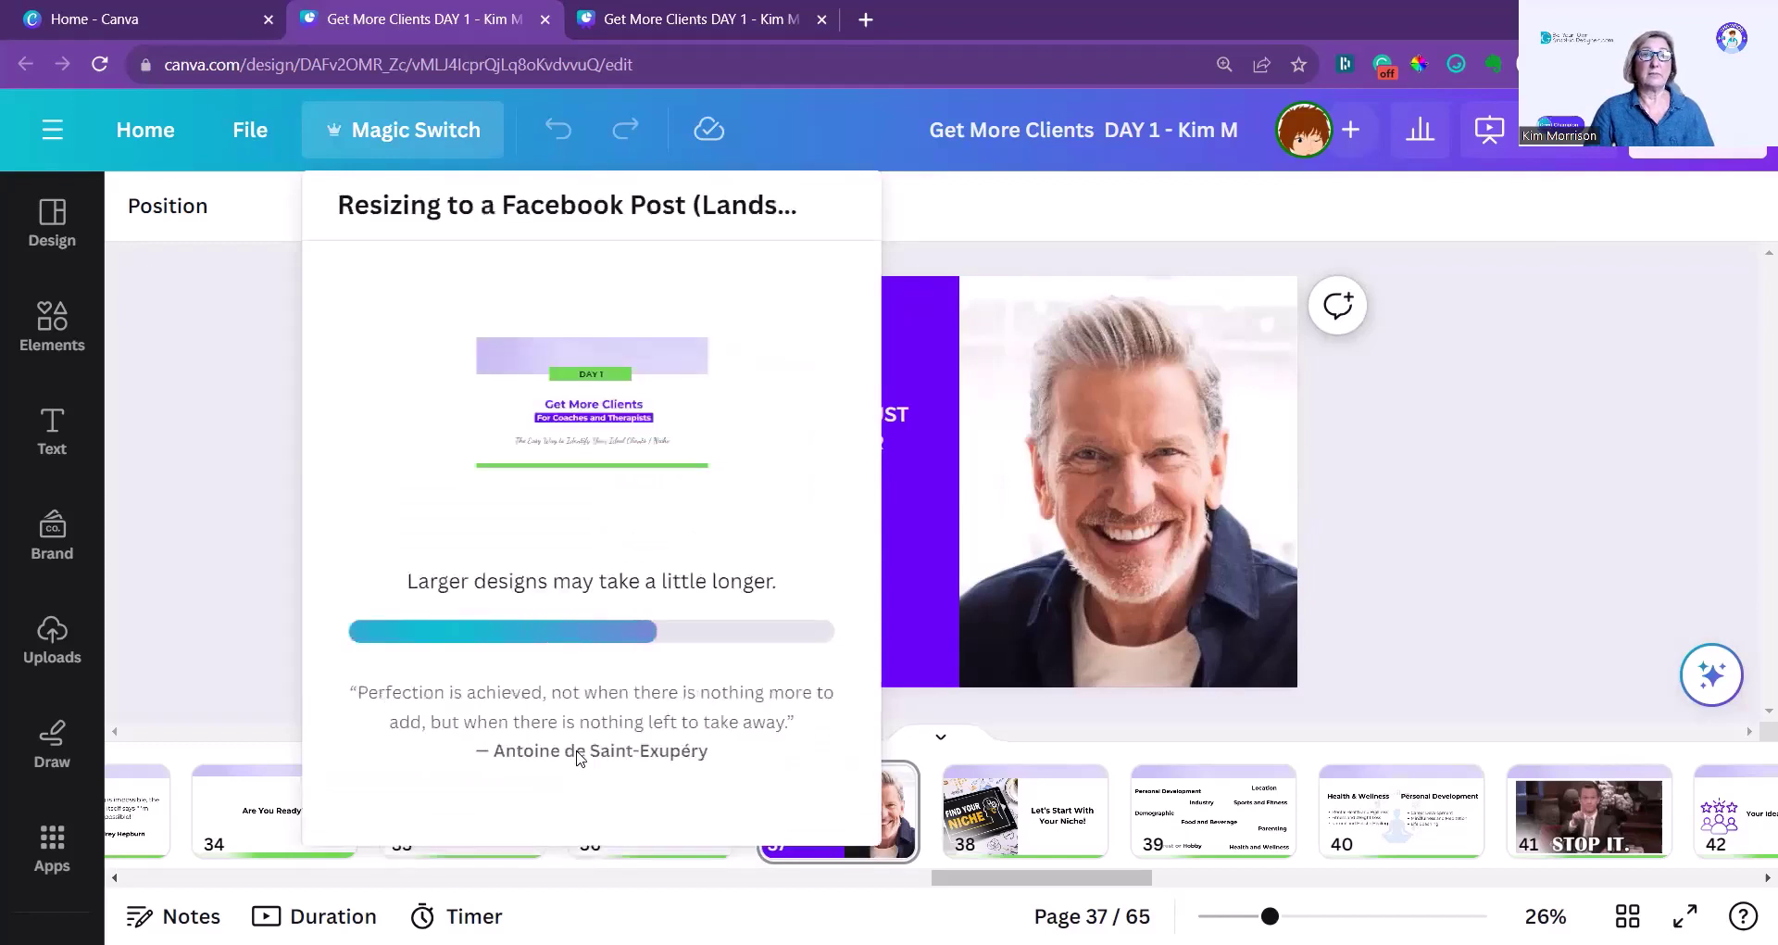
pyautogui.click(604, 554)
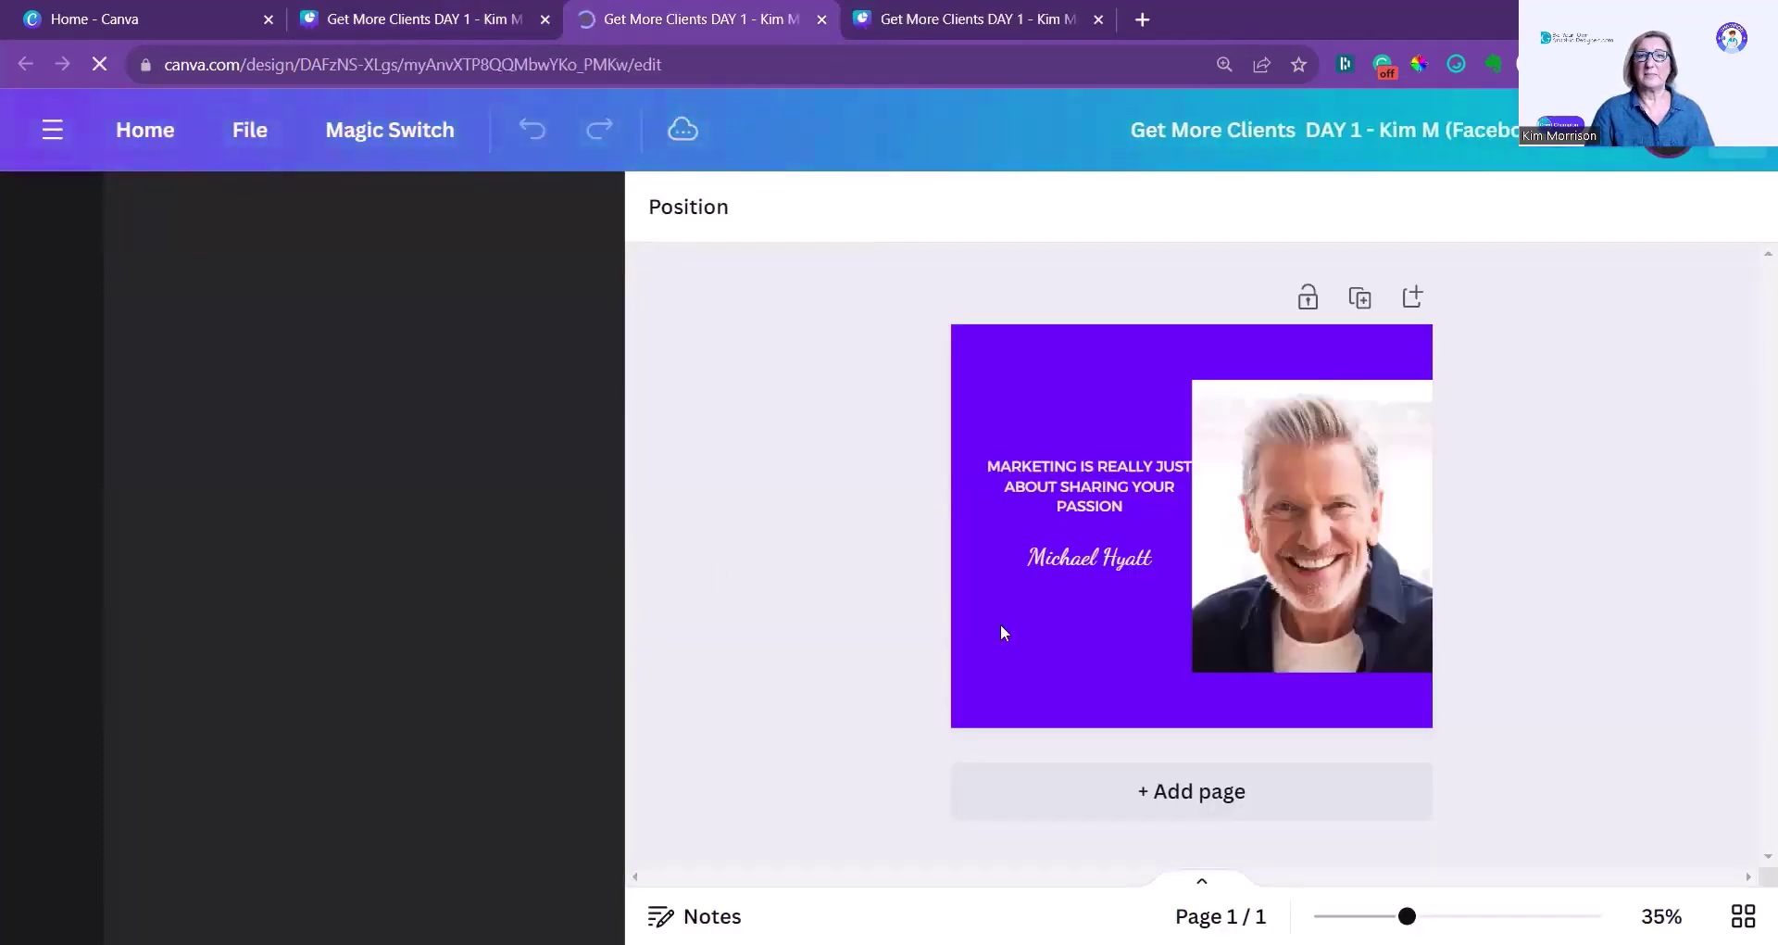
# Step: Increase the quote's font size from 21.2 to 27.2 and move the author's name slightly lower
pyautogui.click(1080, 496)
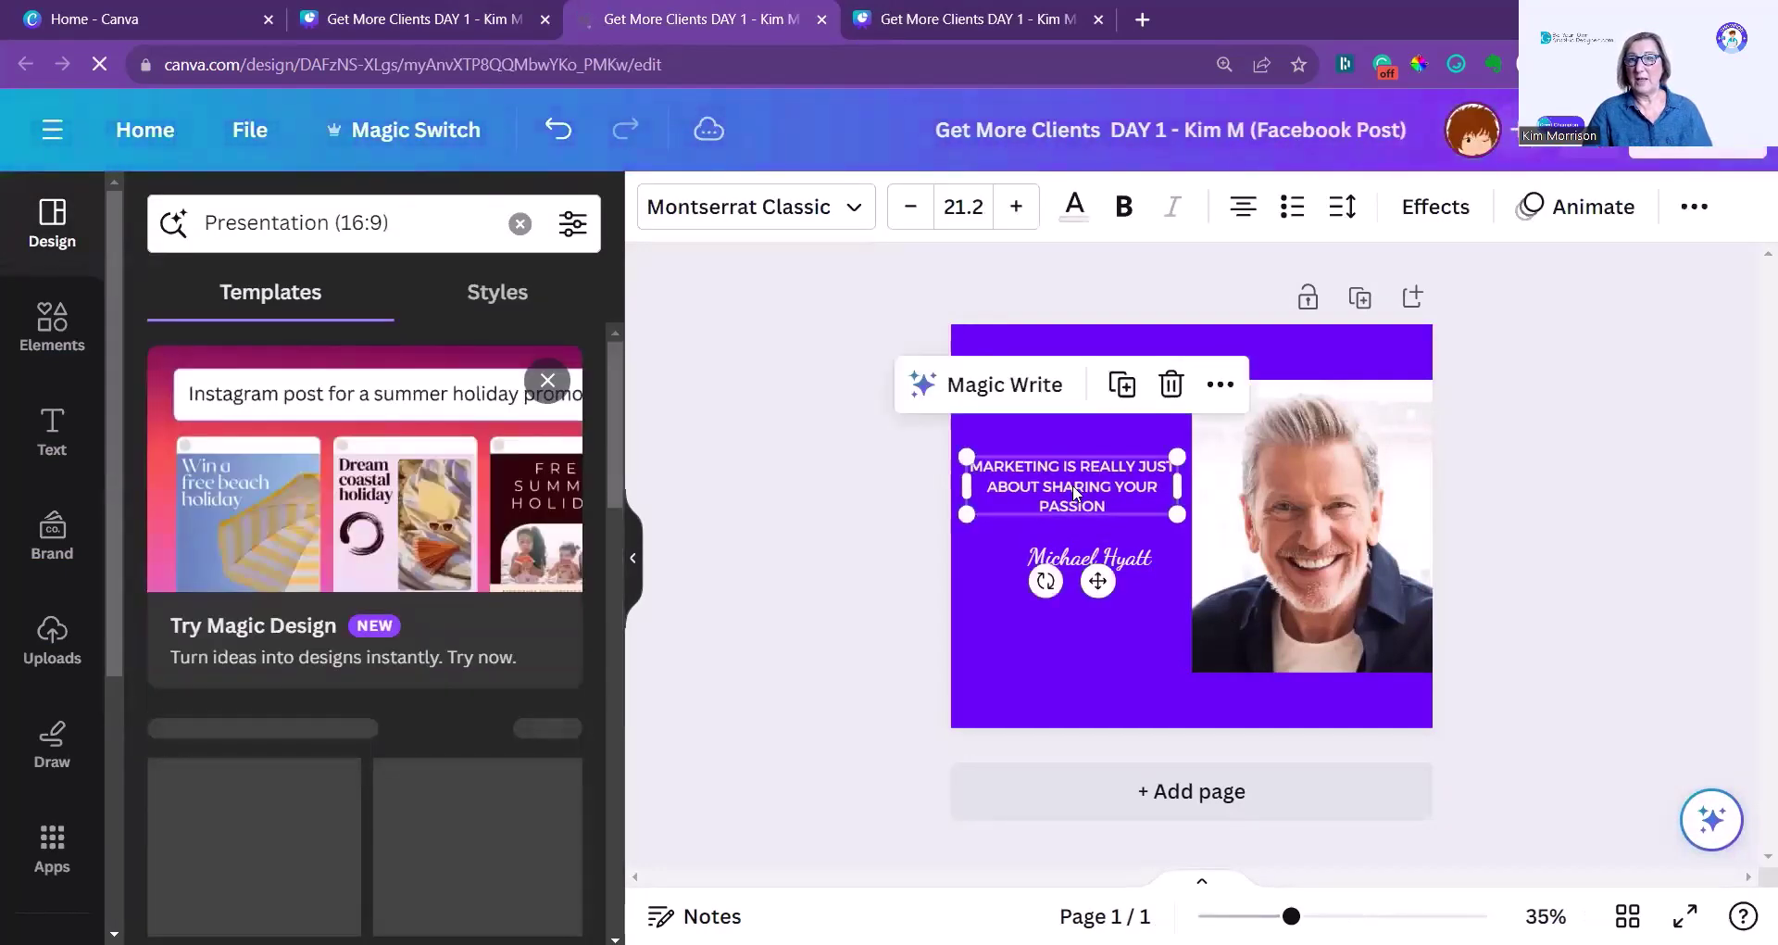
pyautogui.click(1025, 205)
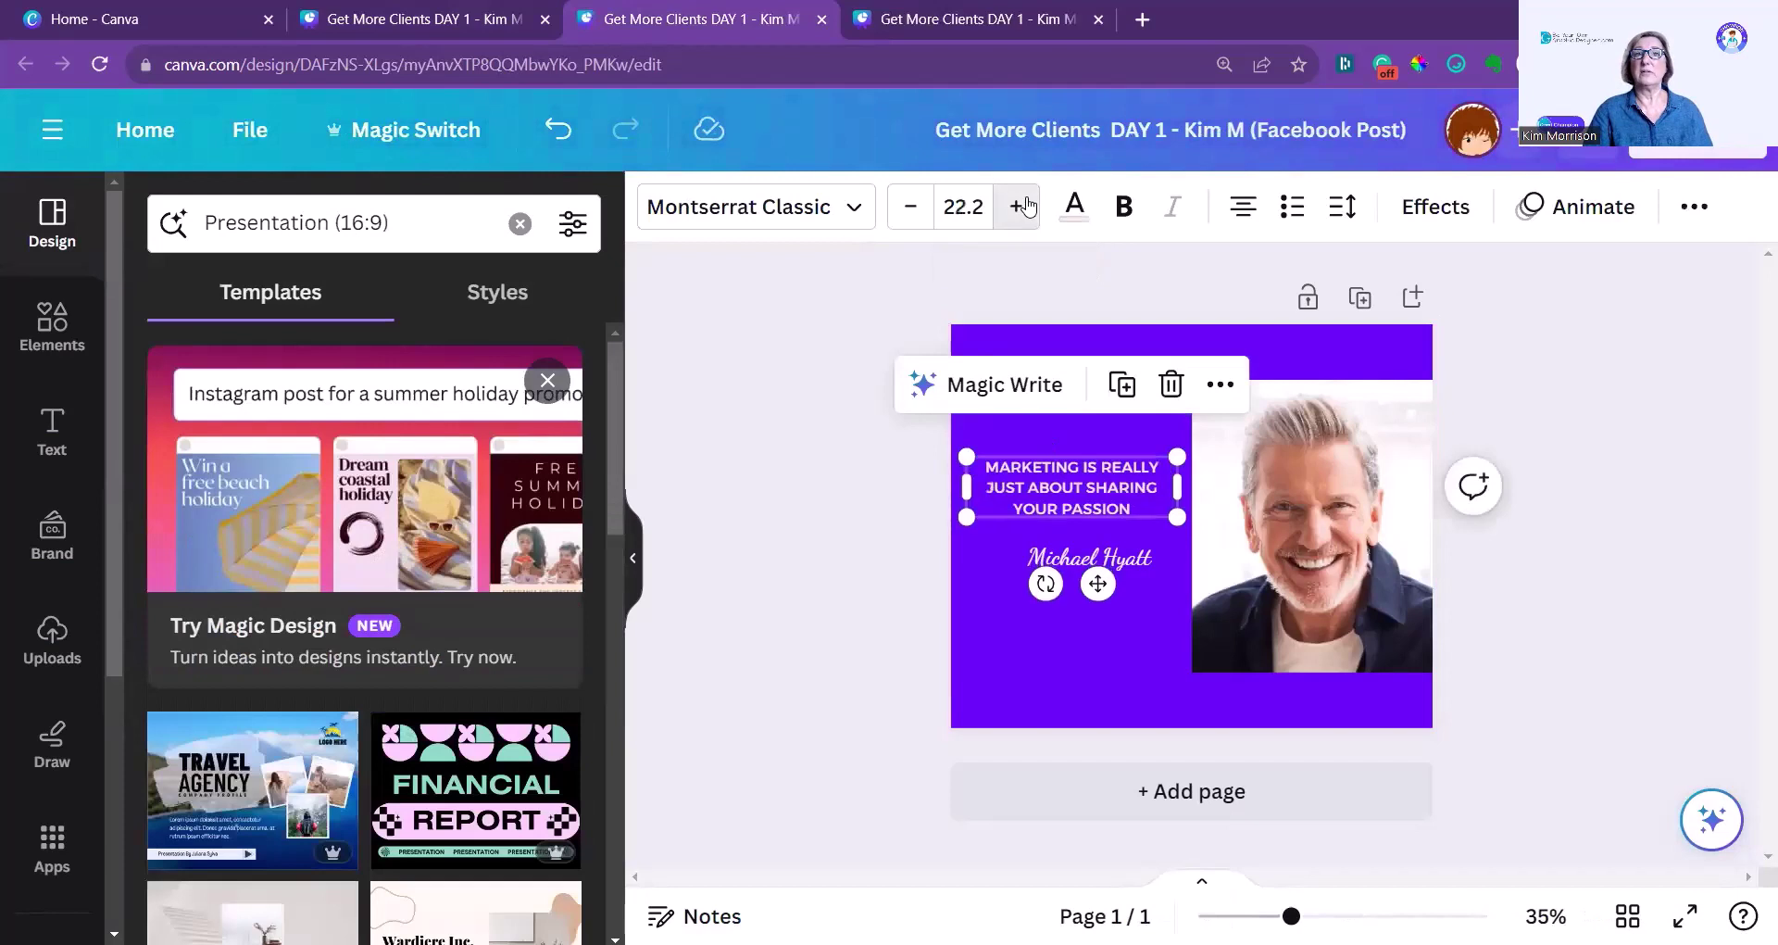
pyautogui.click(1024, 204)
pyautogui.click(1024, 205)
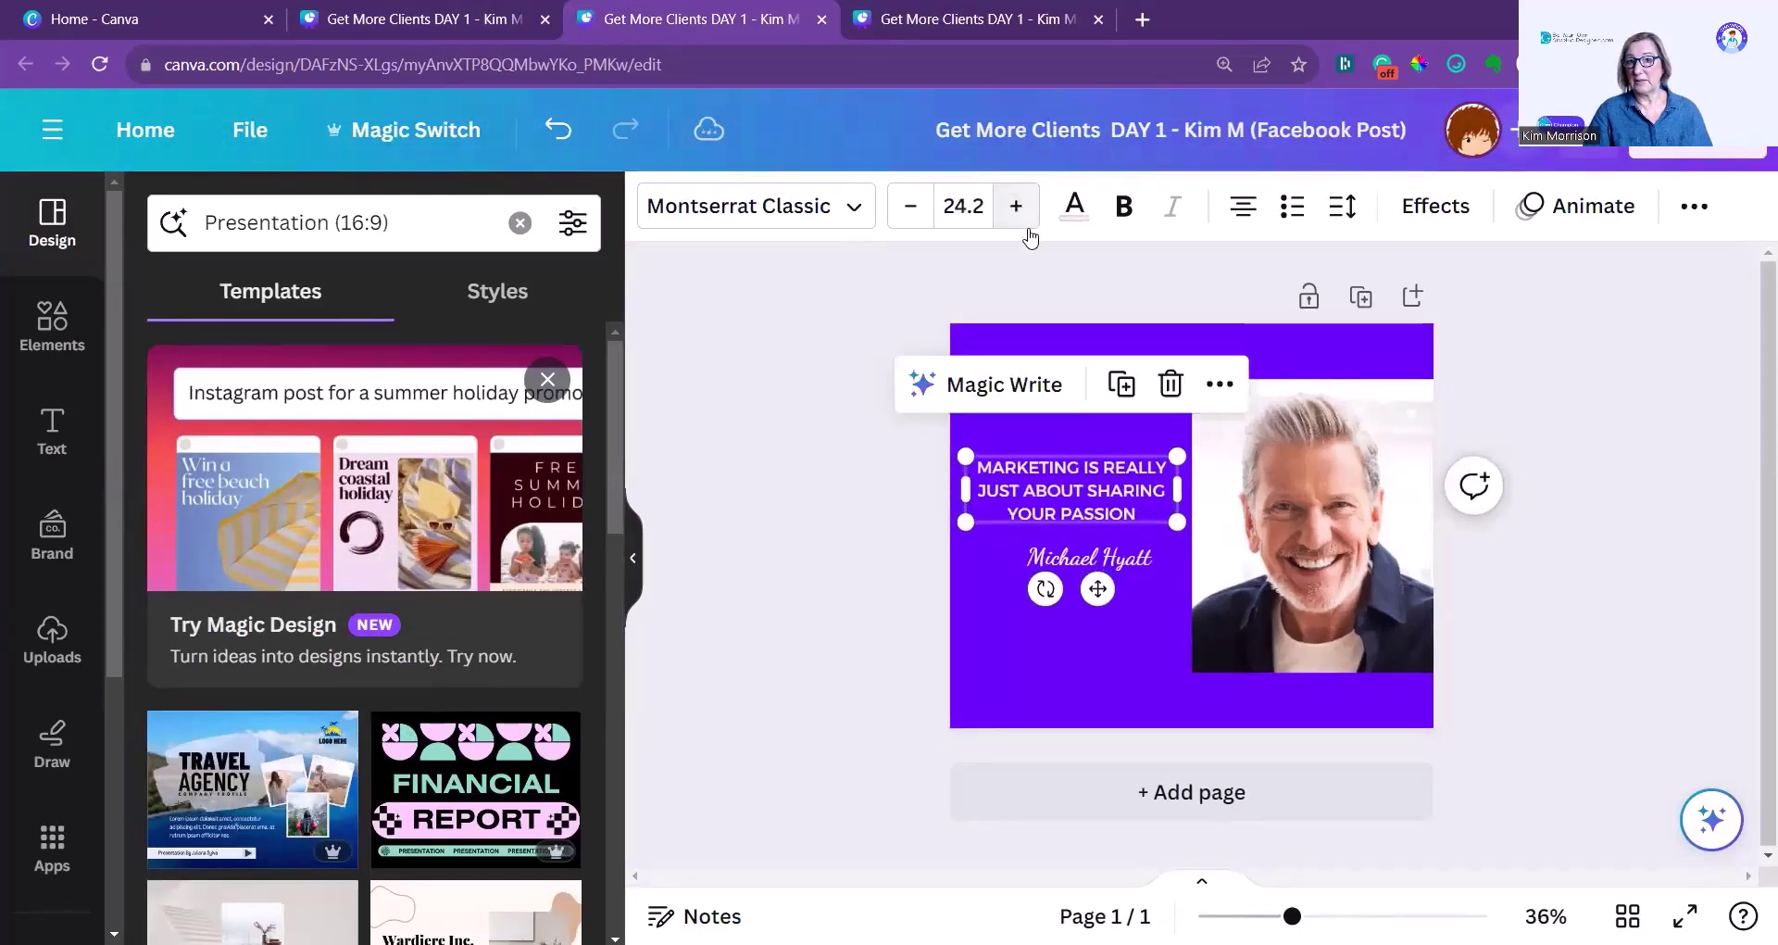
pyautogui.click(1107, 556)
pyautogui.moveTo(1117, 639); pyautogui.dragTo(1120, 663)
pyautogui.click(1073, 477)
pyautogui.click(1020, 205)
pyautogui.click(1019, 205)
pyautogui.click(1020, 205)
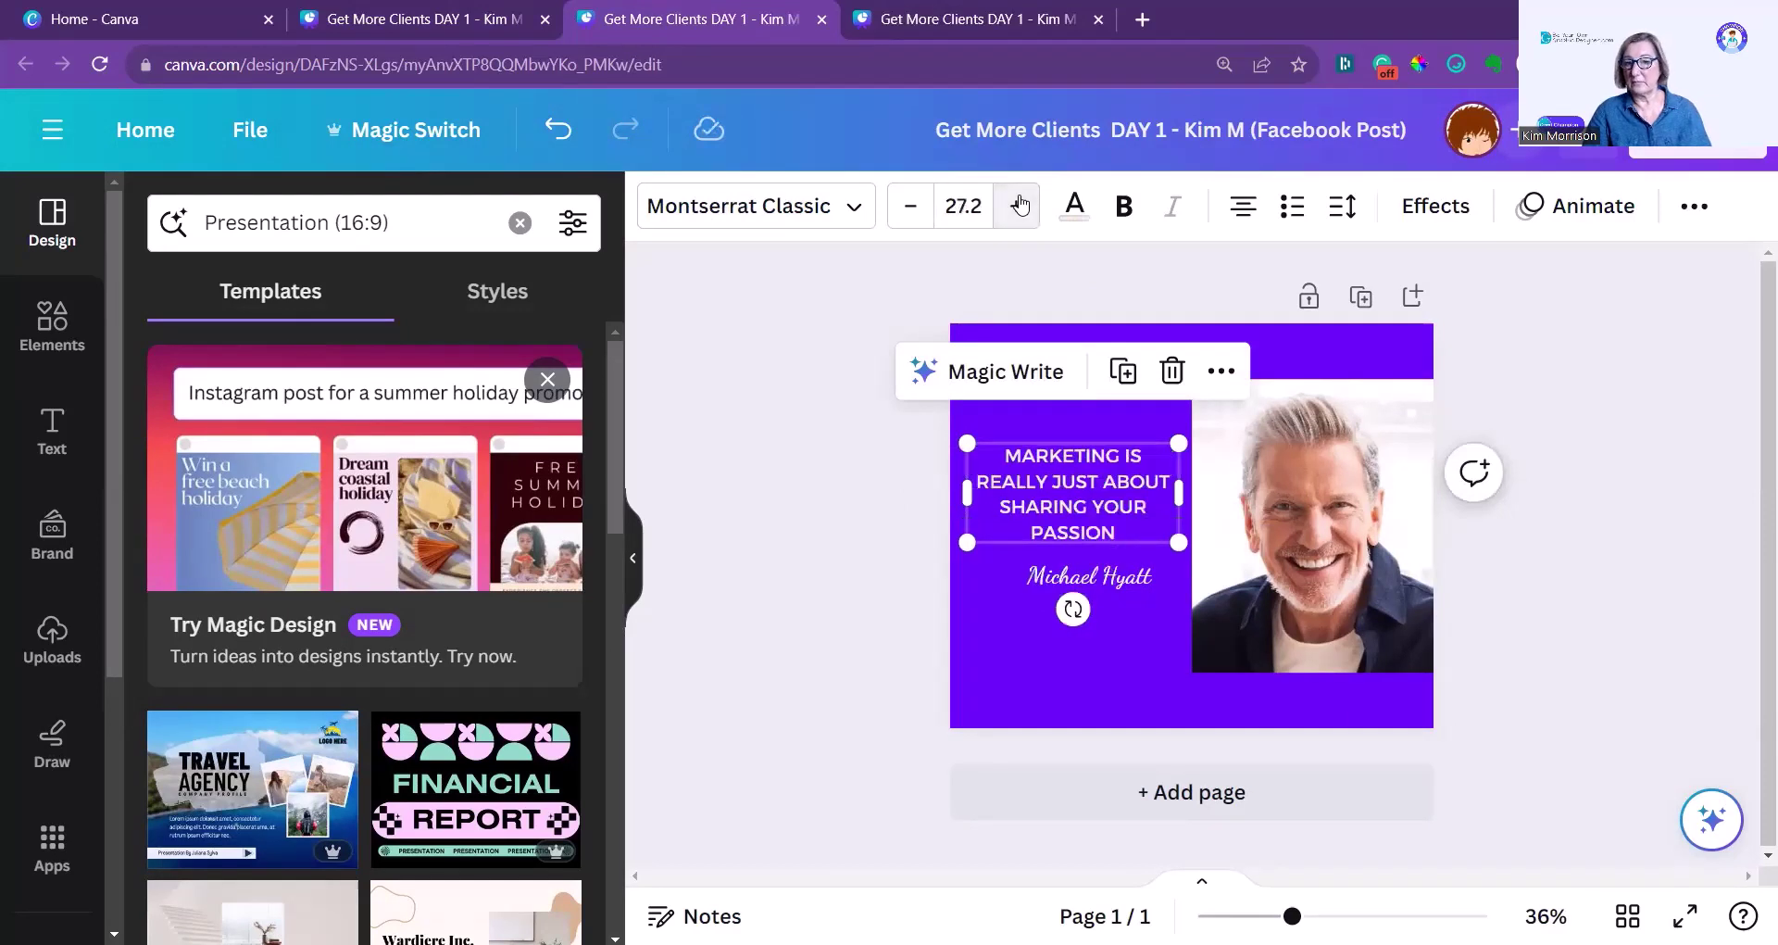